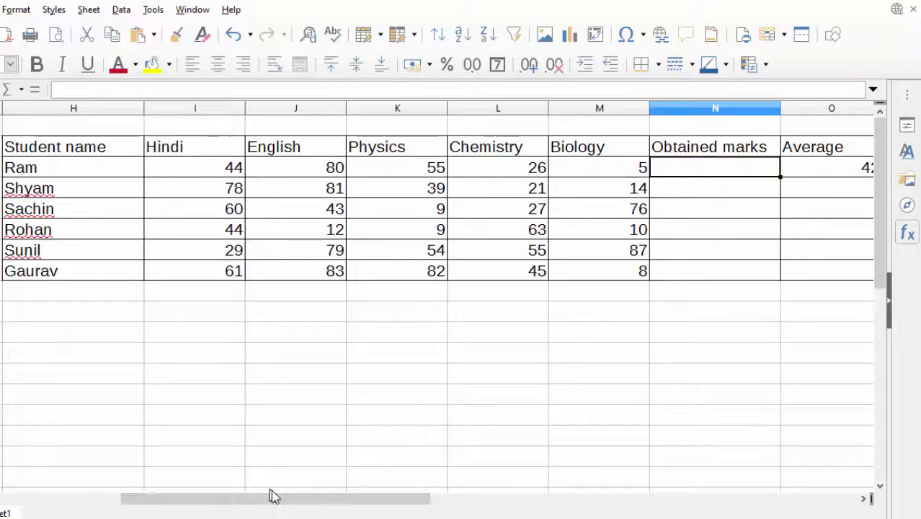
# Step: Delete the #N/A IFS grade formula from the first student's Grade cell Q3
pyautogui.moveTo(281, 508); pyautogui.dragTo(458, 511)
pyautogui.click(736, 168)
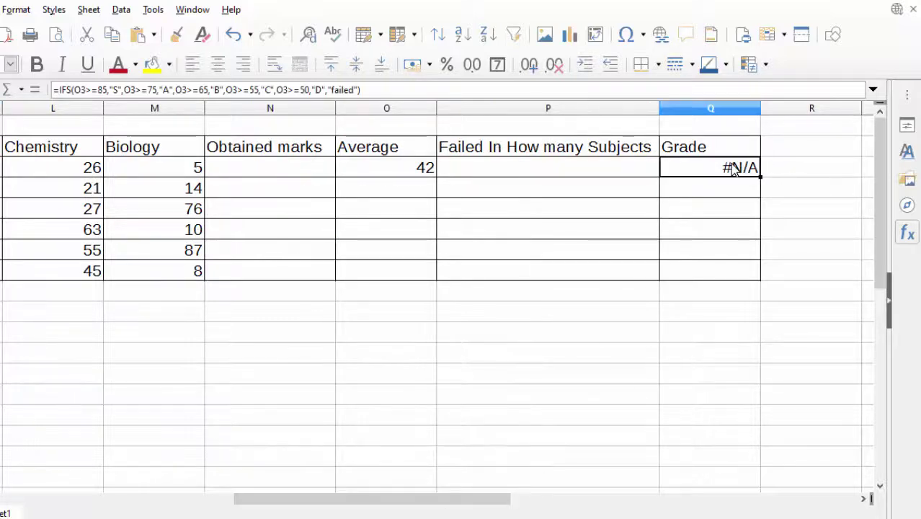
pyautogui.press('Delete')
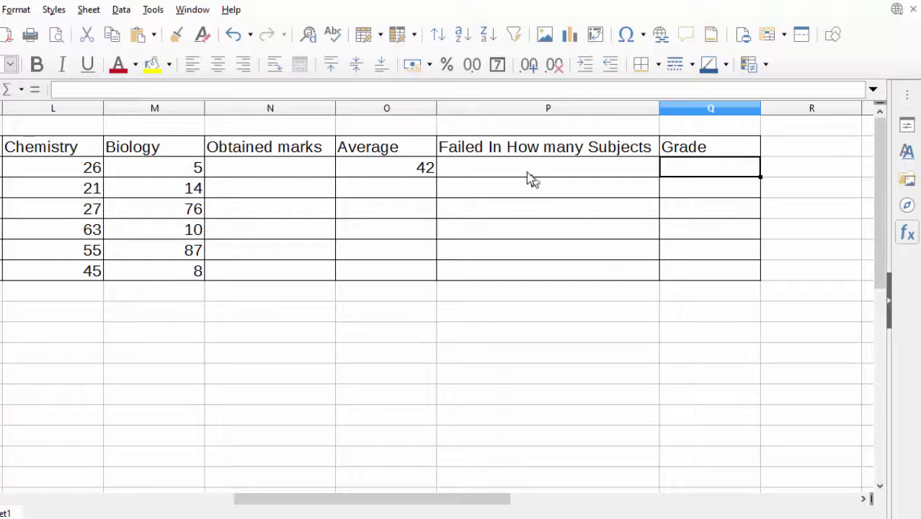
# Step: Insert a column before the failed-subjects column, headed 'Passed in how many Subjects'
pyautogui.rightClick(559, 108)
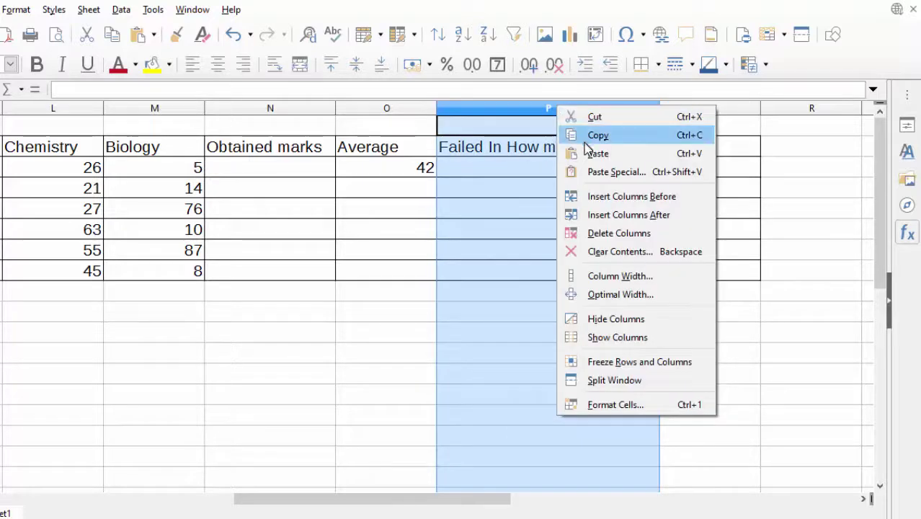
pyautogui.click(613, 201)
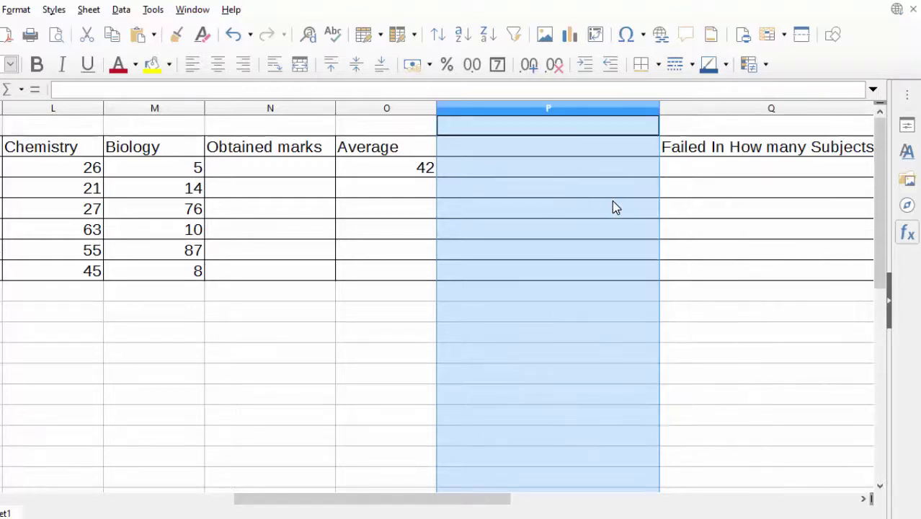
pyautogui.click(498, 155)
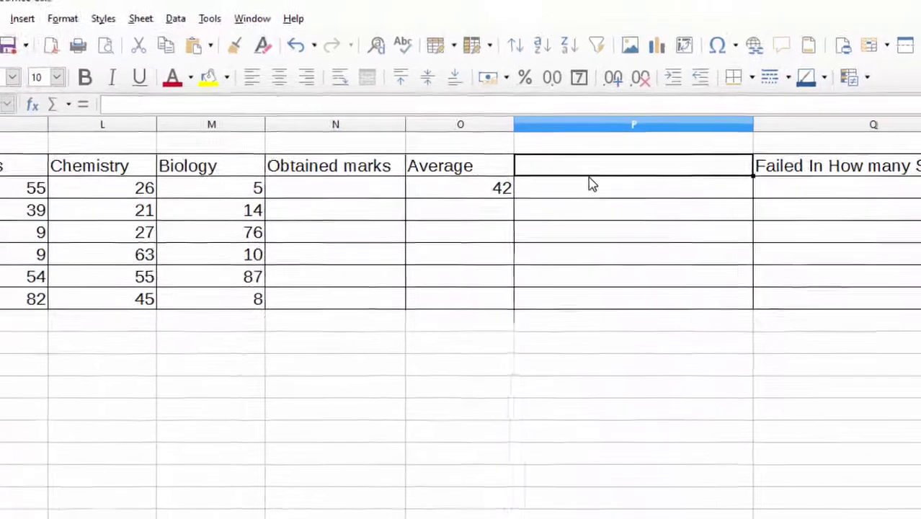
pyautogui.write('Numb')
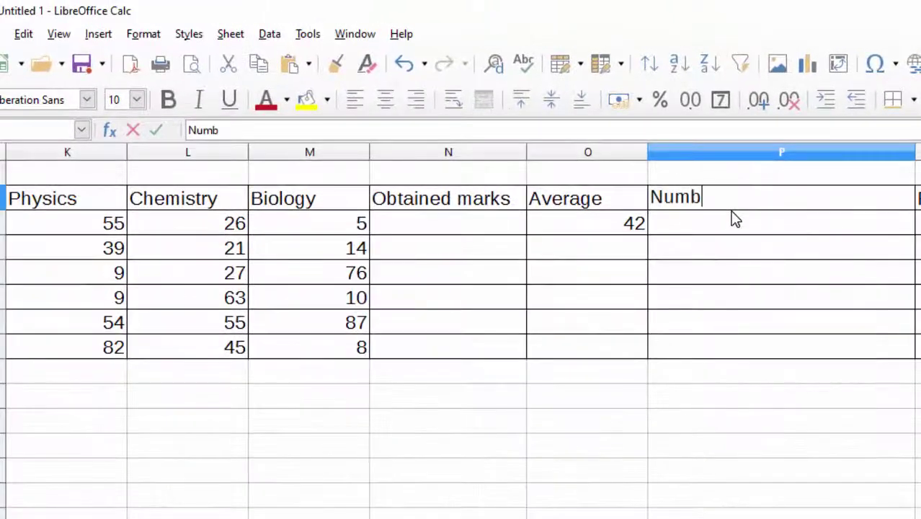
pyautogui.press('BackSpace')
pyautogui.press('BackSpace')
pyautogui.press('BackSpace')
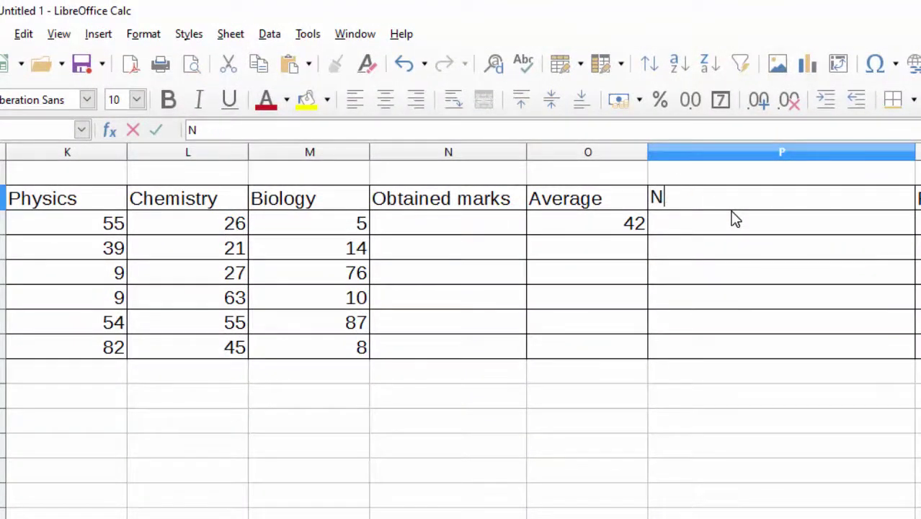
pyautogui.press('BackSpace')
pyautogui.write('Passed in how many Subj')
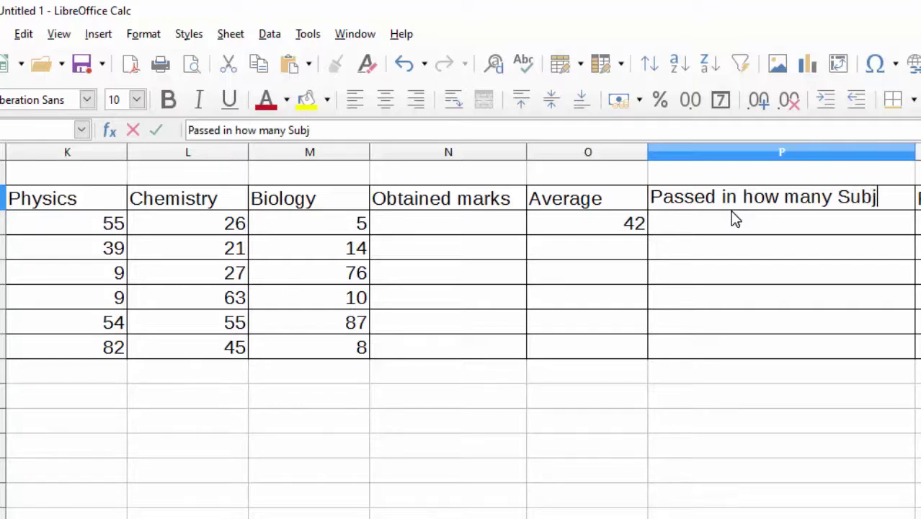
pyautogui.write('ects')
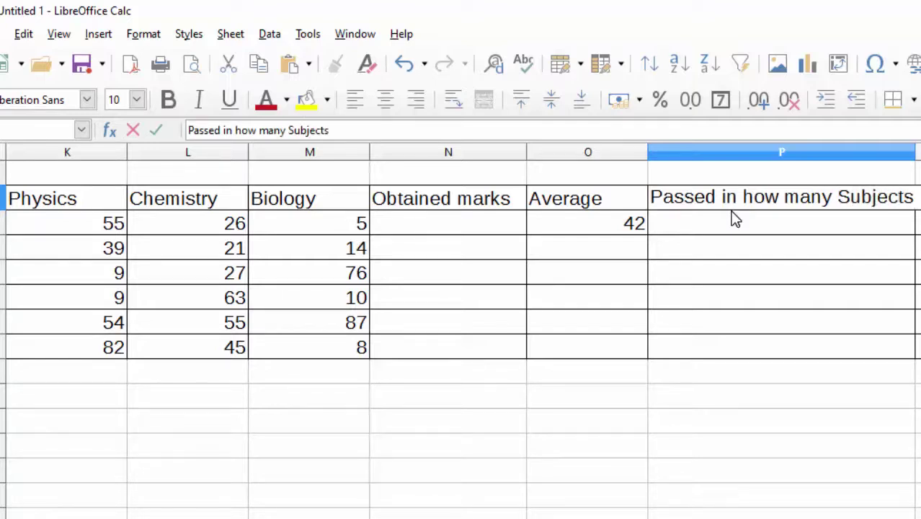
pyautogui.press('Return')
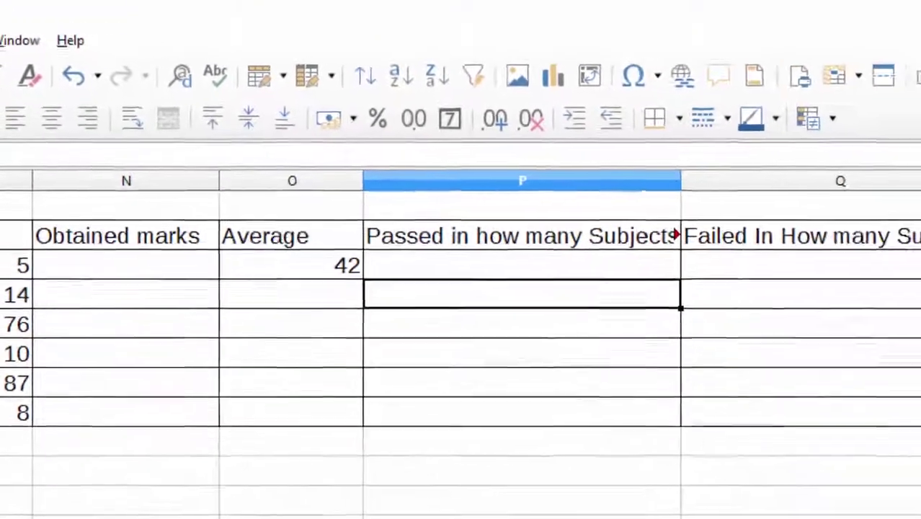
# Step: Widen columns Q and P so the Failed and Passed headings fit, P to 5.22 cm
pyautogui.hscroll(1, 462, 346)
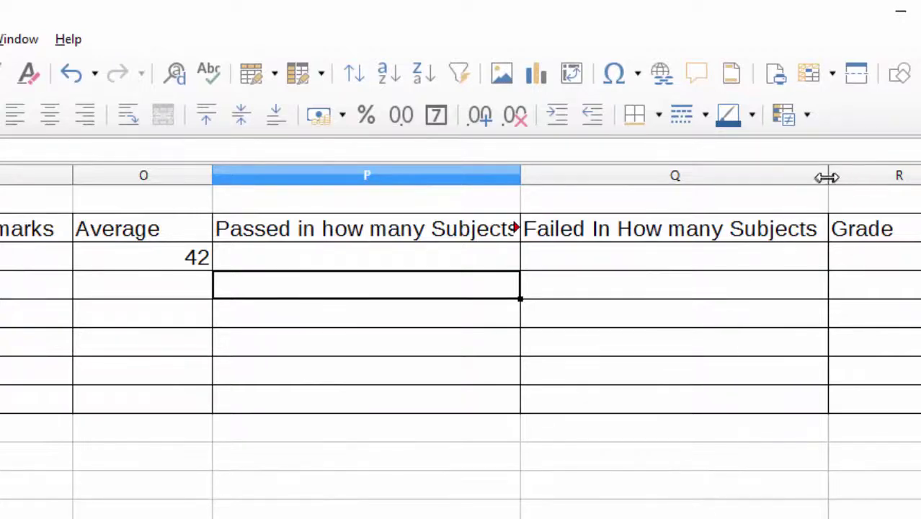
pyautogui.moveTo(829, 177); pyautogui.dragTo(864, 200)
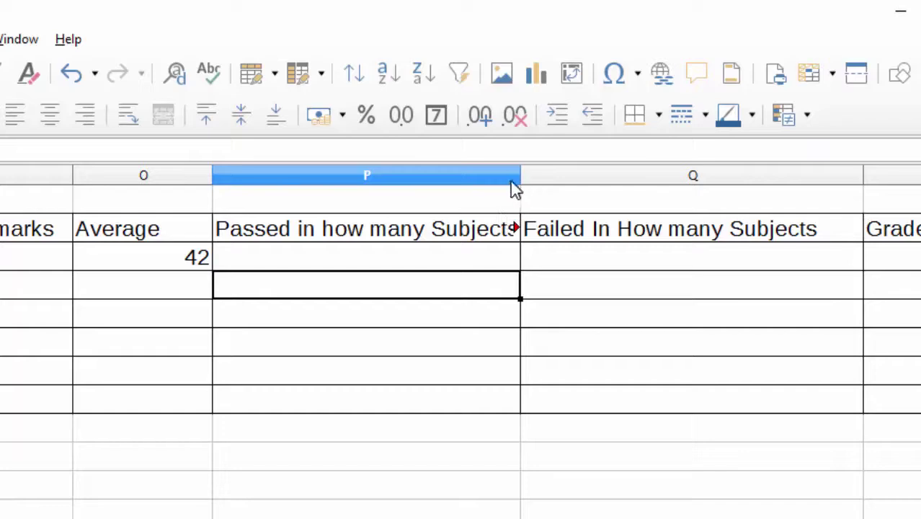
pyautogui.moveTo(521, 178); pyautogui.dragTo(553, 178)
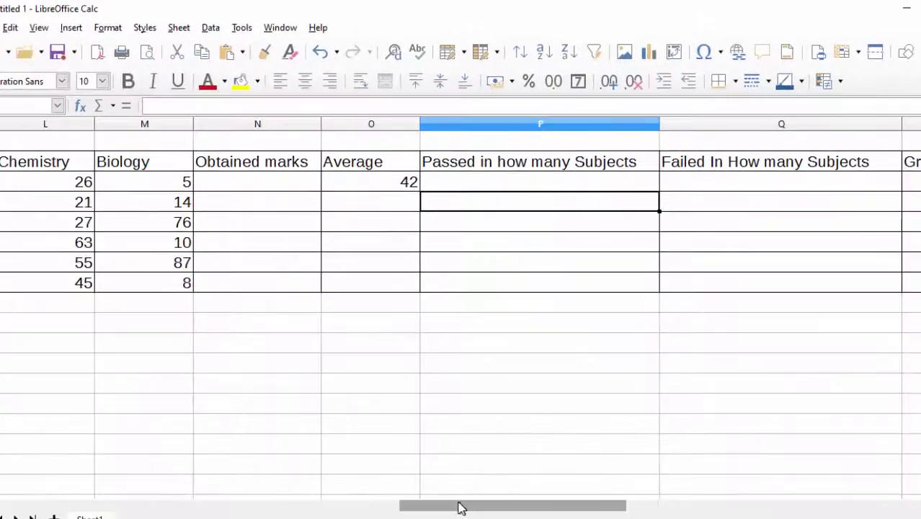
pyautogui.moveTo(461, 504); pyautogui.dragTo(370, 507)
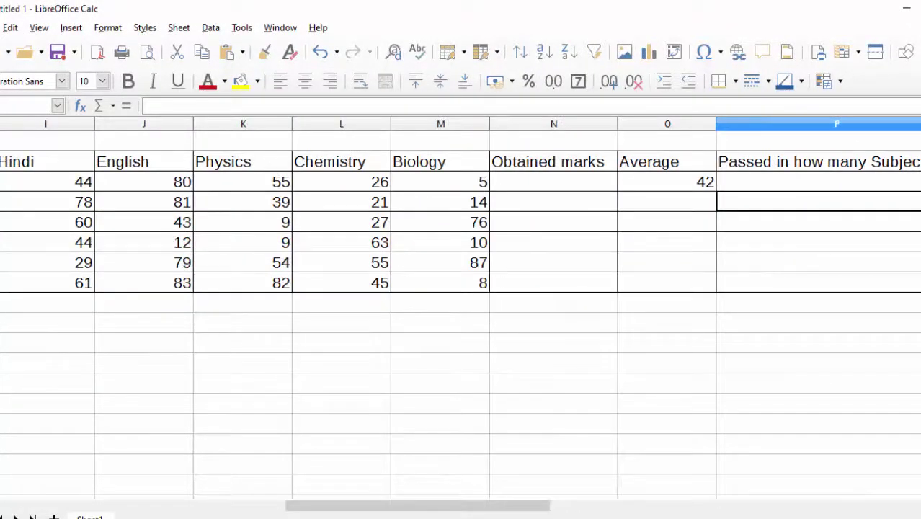
pyautogui.click(829, 274)
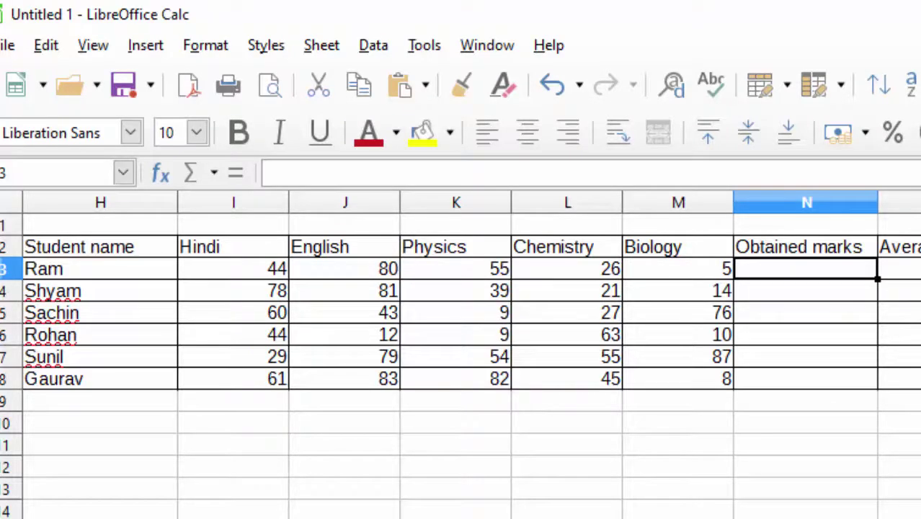
pyautogui.scroll(-2, 461, 353)
pyautogui.scroll(1, 462, 353)
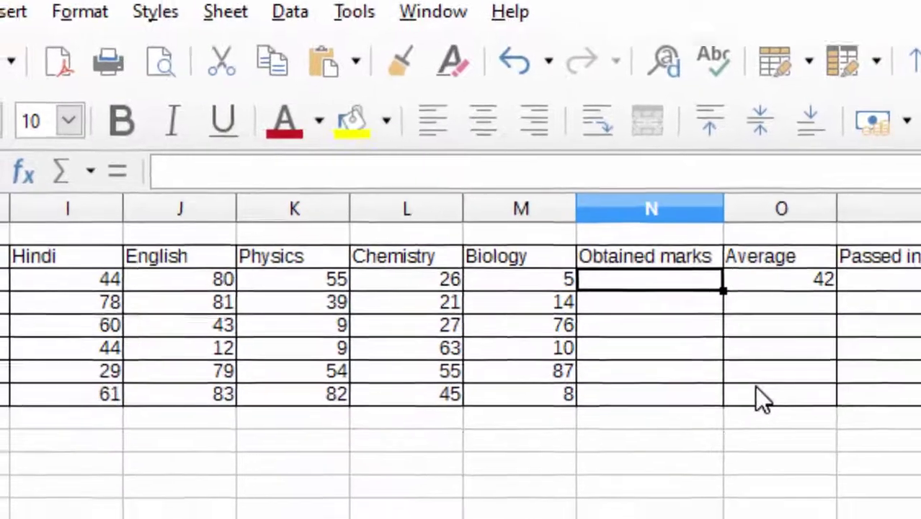
# Step: Enter =SUM(I3:M3) in N3 to total the first student's marks
pyautogui.write('=s')
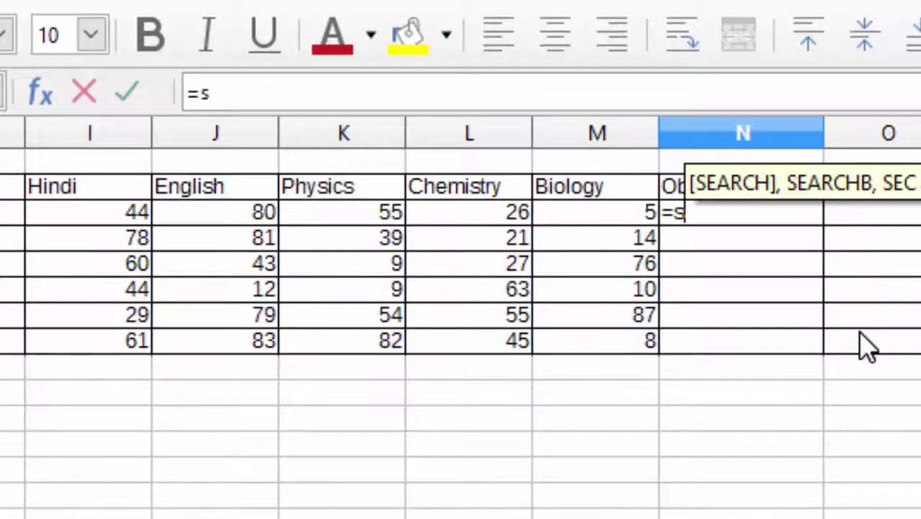
pyautogui.write('um')
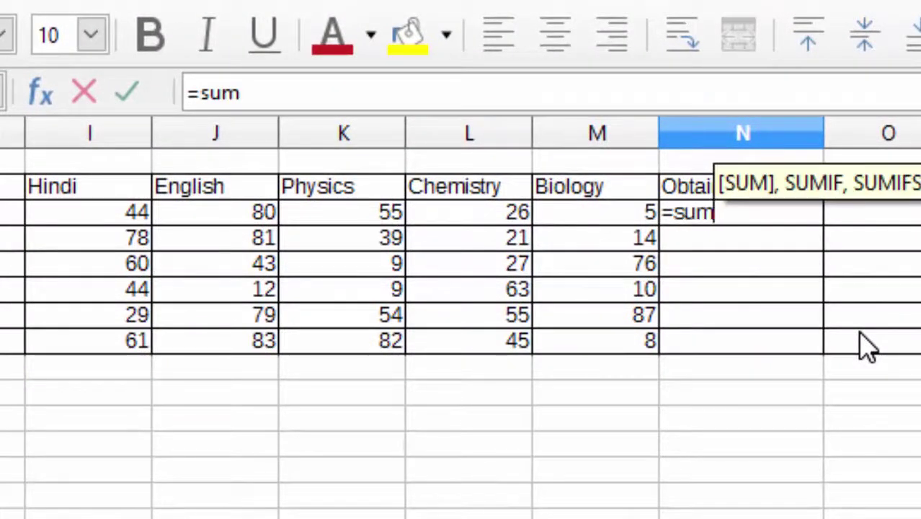
pyautogui.write('(')
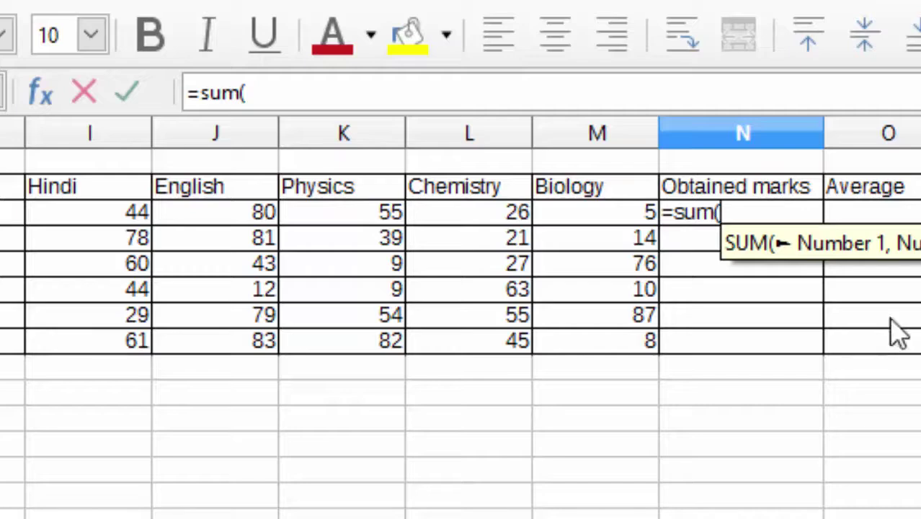
pyautogui.click(76, 217)
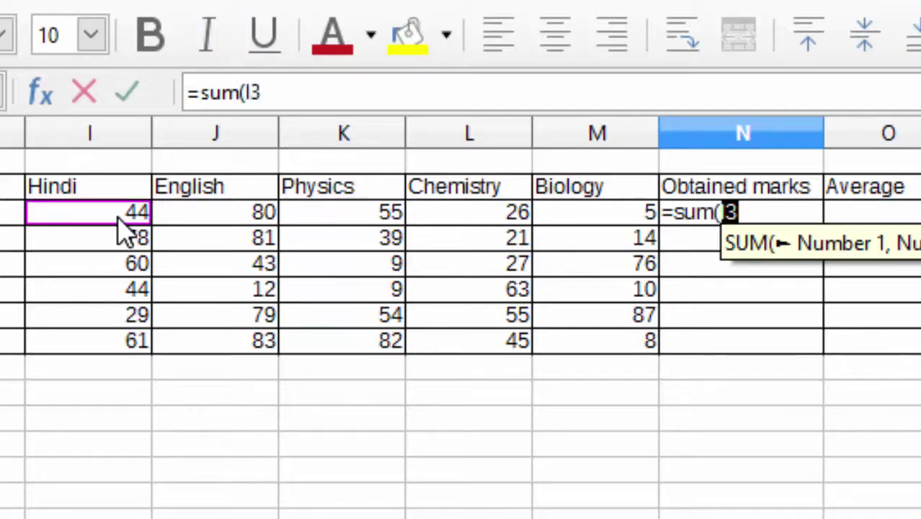
pyautogui.hotkey('shift', 'Right')
pyautogui.hotkey('shift', 'Right')
pyautogui.hotkey('shift', 'Right')
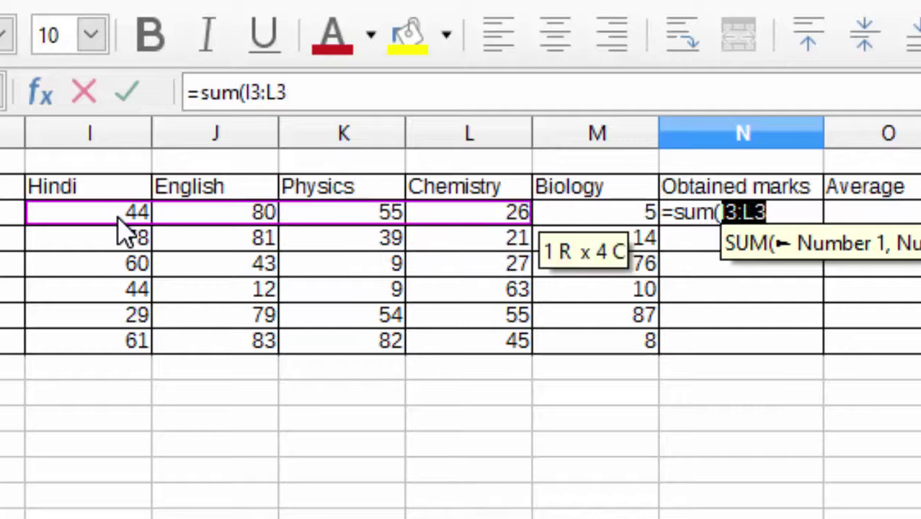
pyautogui.hotkey('shift', 'Right')
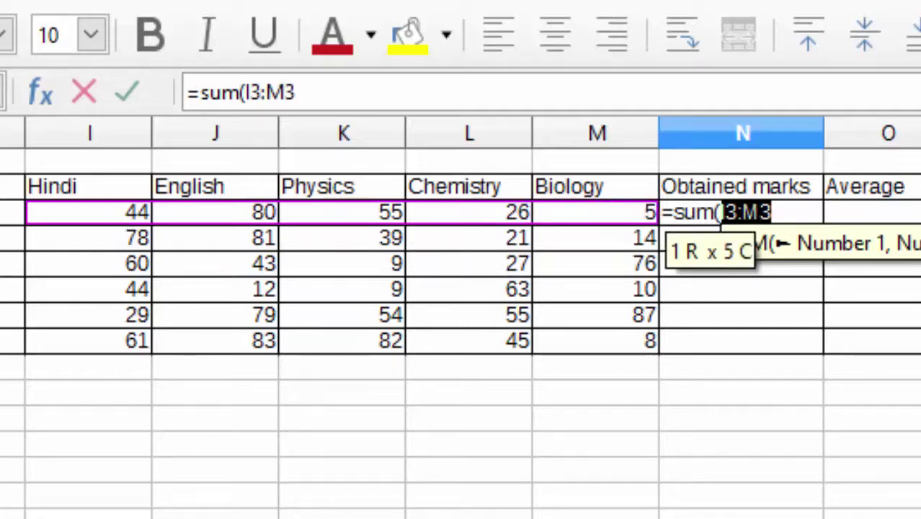
pyautogui.click(773, 213)
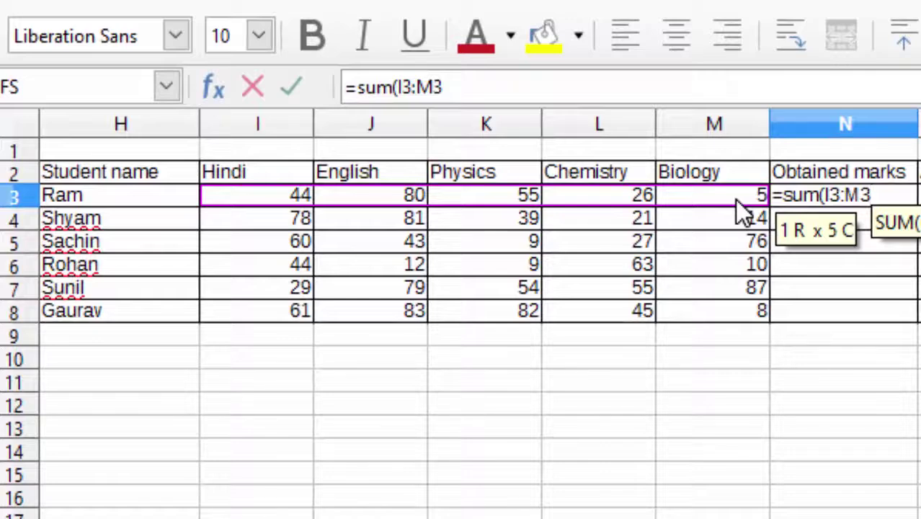
pyautogui.write(')')
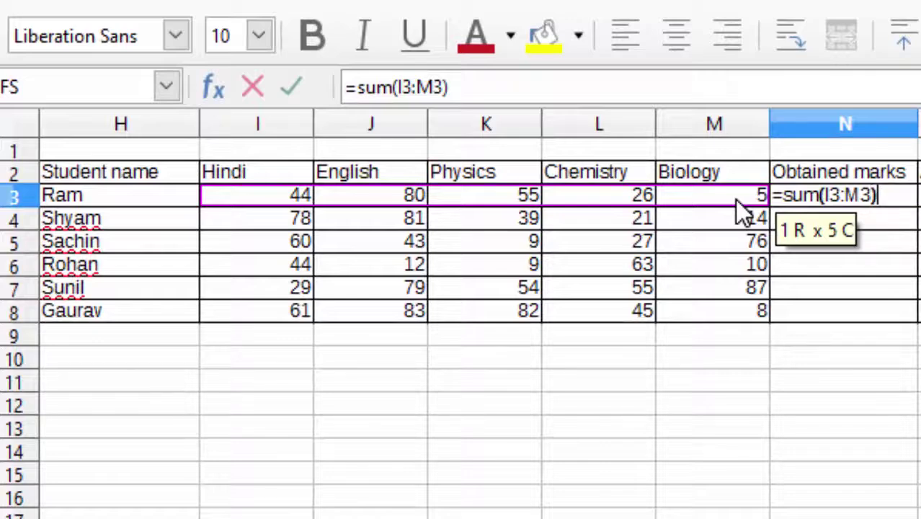
pyautogui.press('Return')
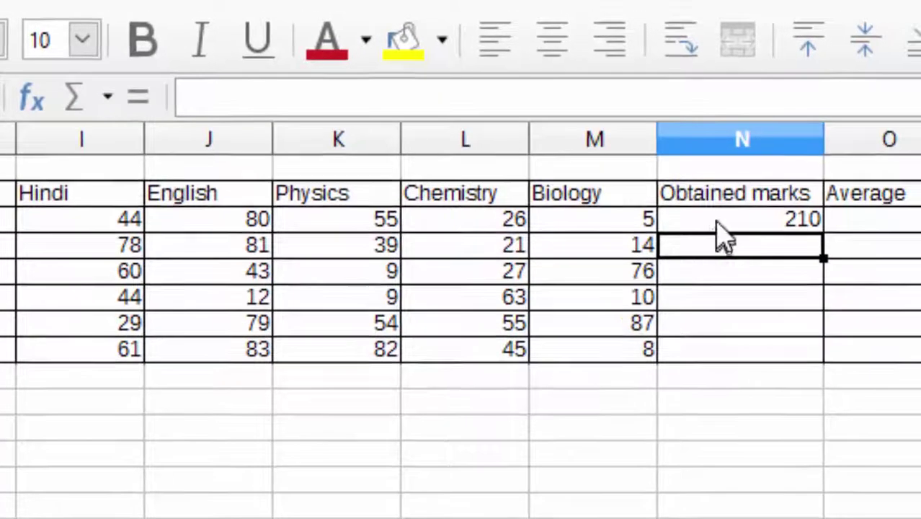
# Step: Fill the SUM total down N3:N8 for all six students
pyautogui.click(764, 211)
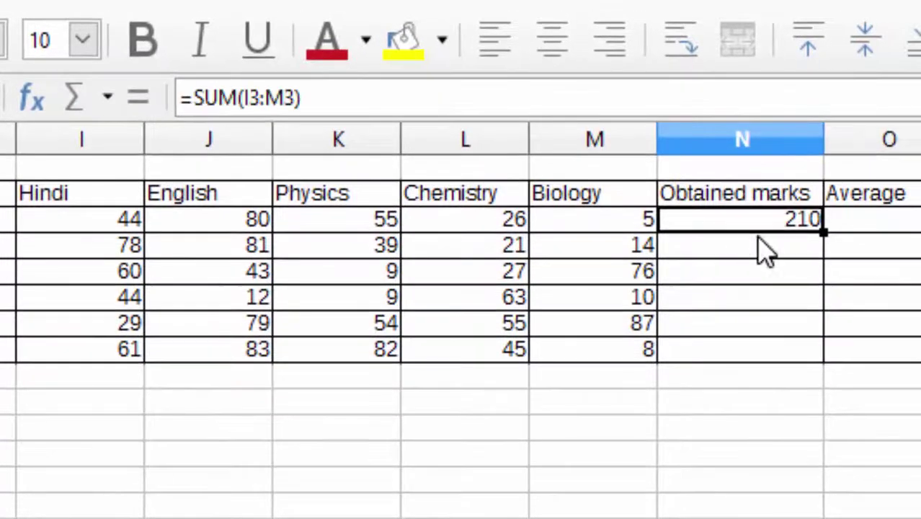
pyautogui.doubleClick(824, 231)
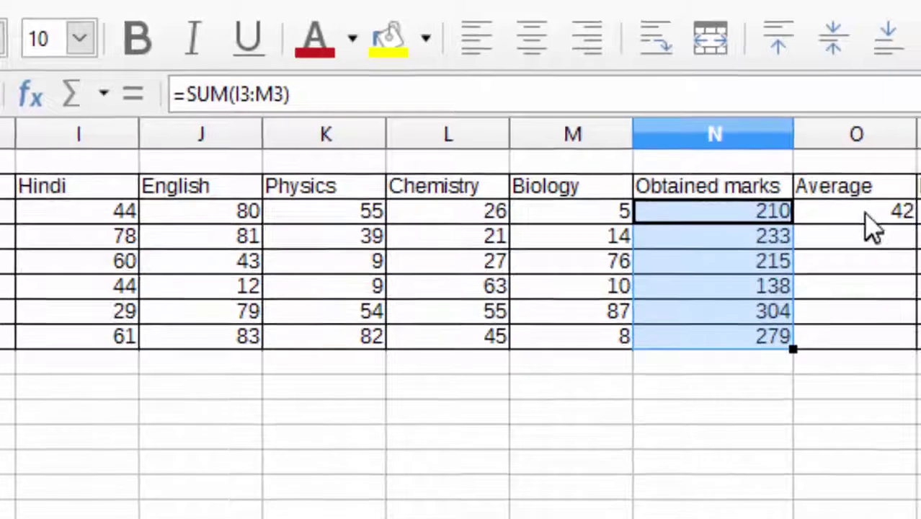
pyautogui.click(868, 220)
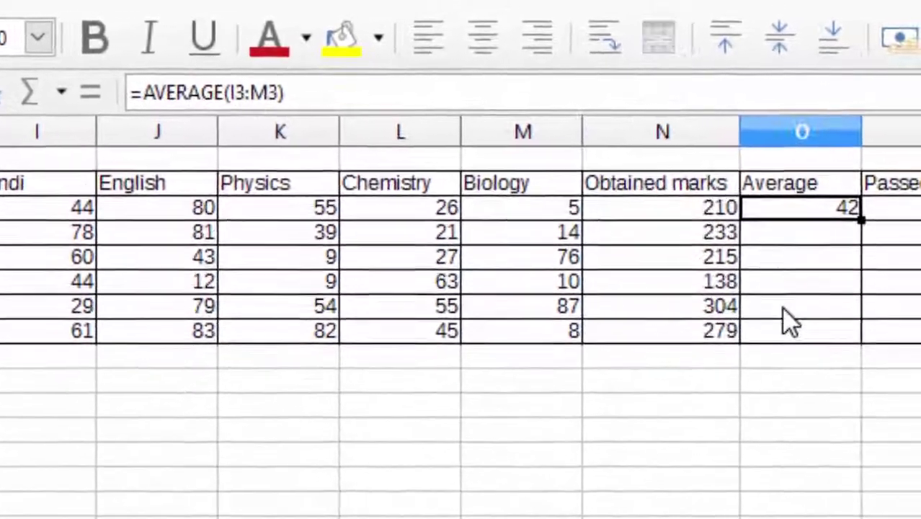
# Step: Replace O3 with =AVERAGE(I3:M3), giving the first student an average of 42
pyautogui.press('Delete')
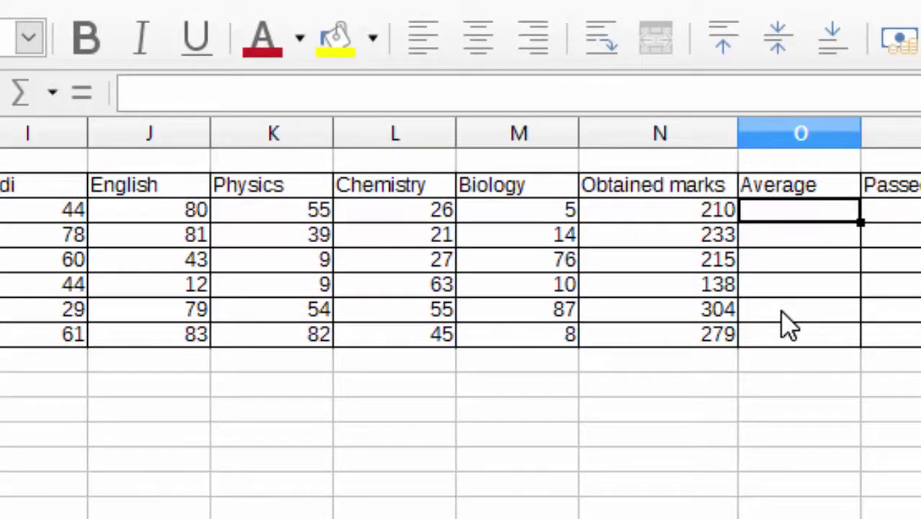
pyautogui.write('=a')
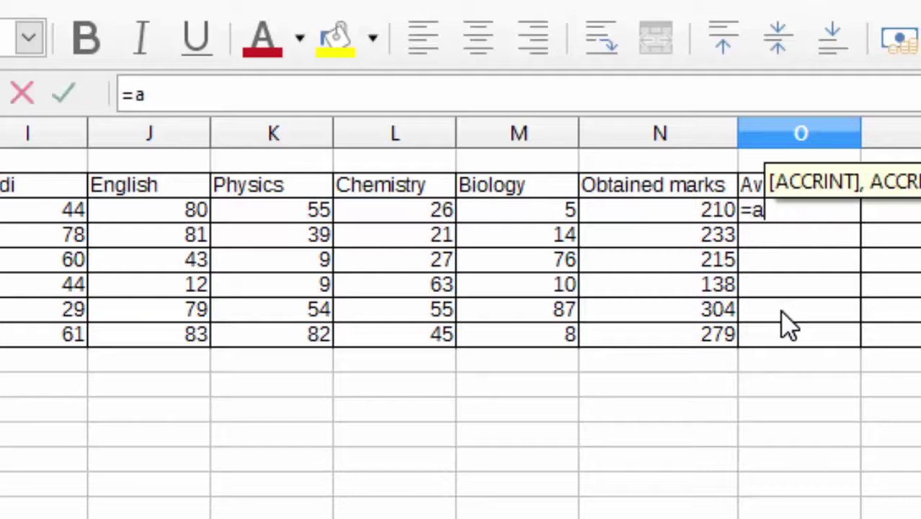
pyautogui.write('verag')
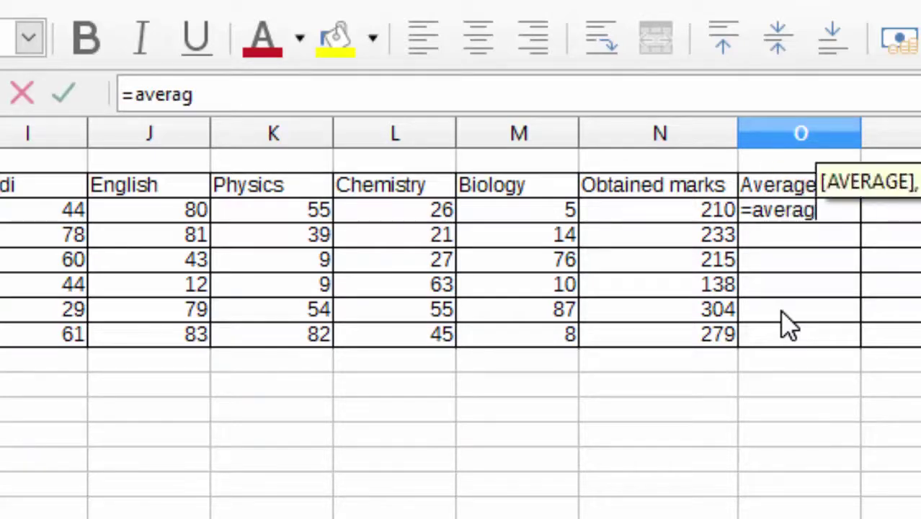
pyautogui.write('e(')
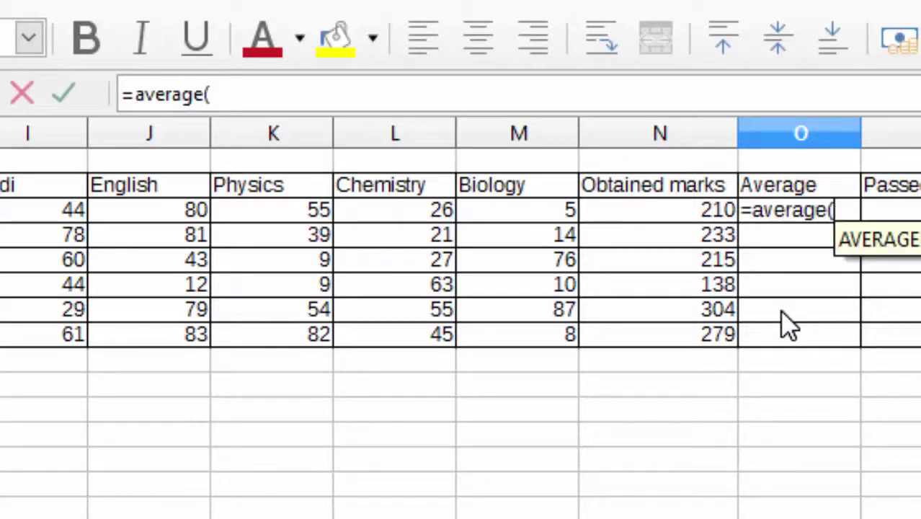
pyautogui.click(36, 211)
pyautogui.click(113, 209)
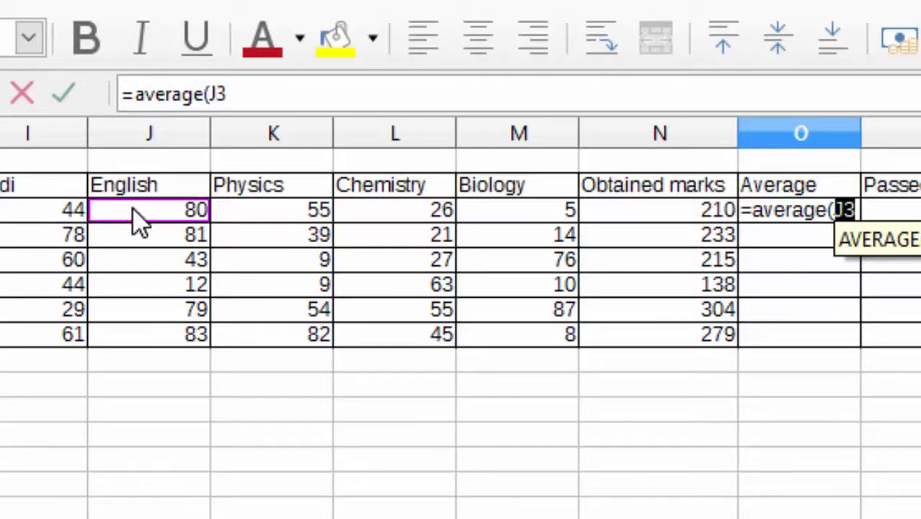
pyautogui.click(62, 211)
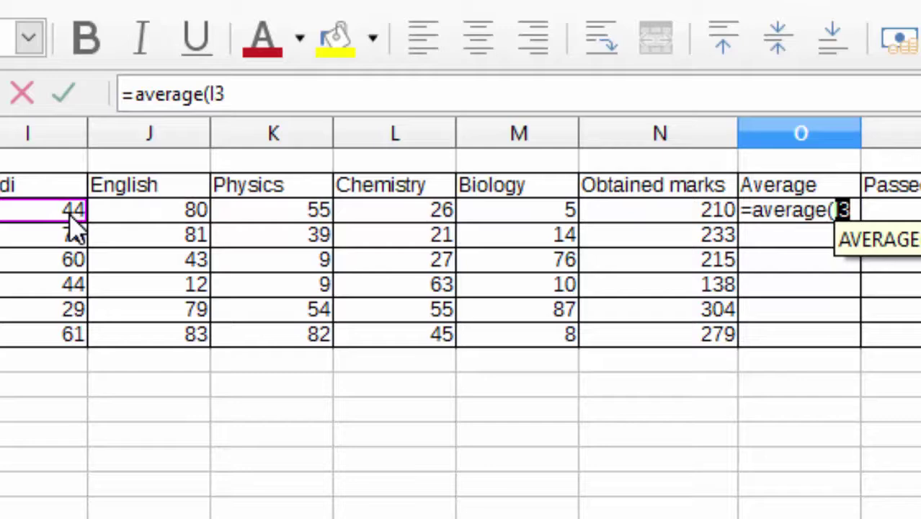
pyautogui.moveTo(72, 211); pyautogui.dragTo(569, 216)
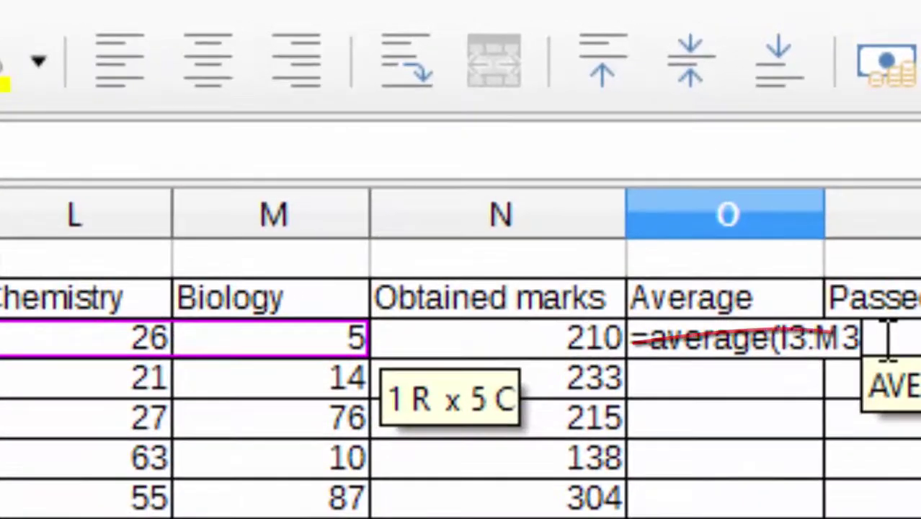
pyautogui.write(')')
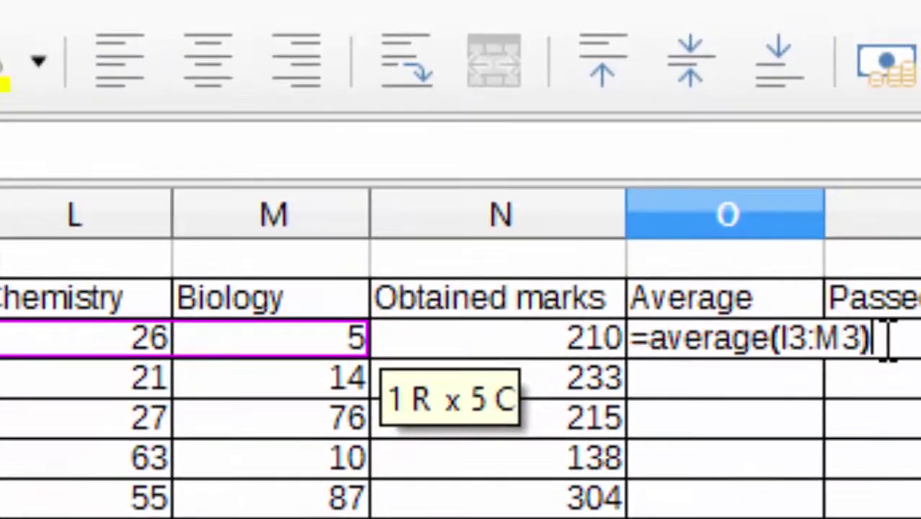
pyautogui.press('Return')
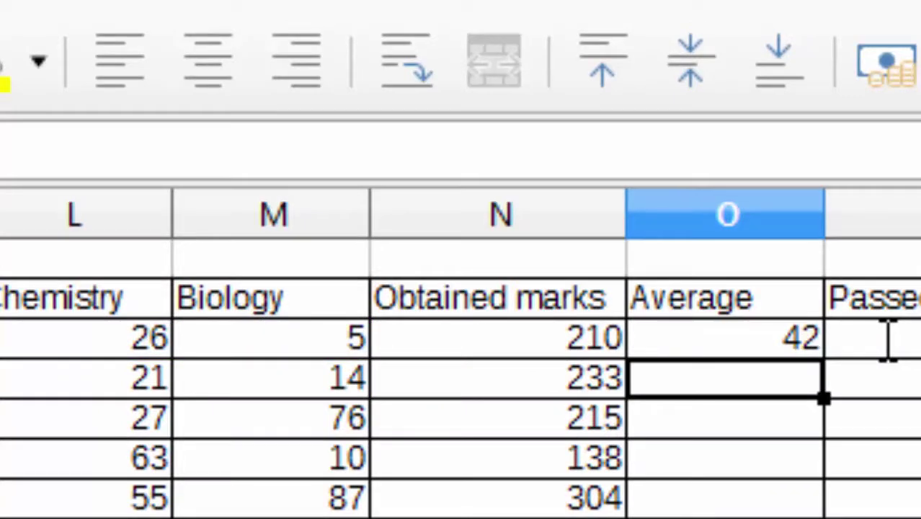
# Step: Copy the average down to O8, giving 46.6, 43, 27.6, 60.8 and 55.8
pyautogui.click(714, 337)
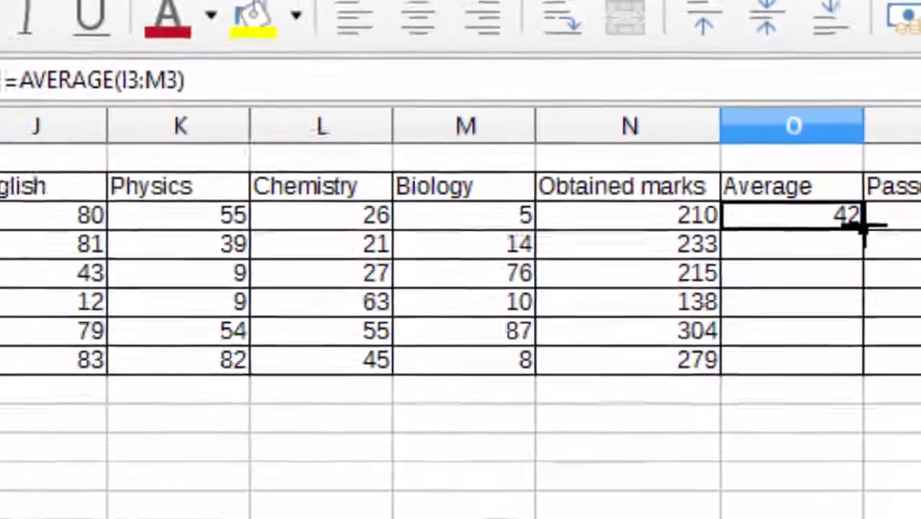
pyautogui.moveTo(864, 232); pyautogui.dragTo(808, 295)
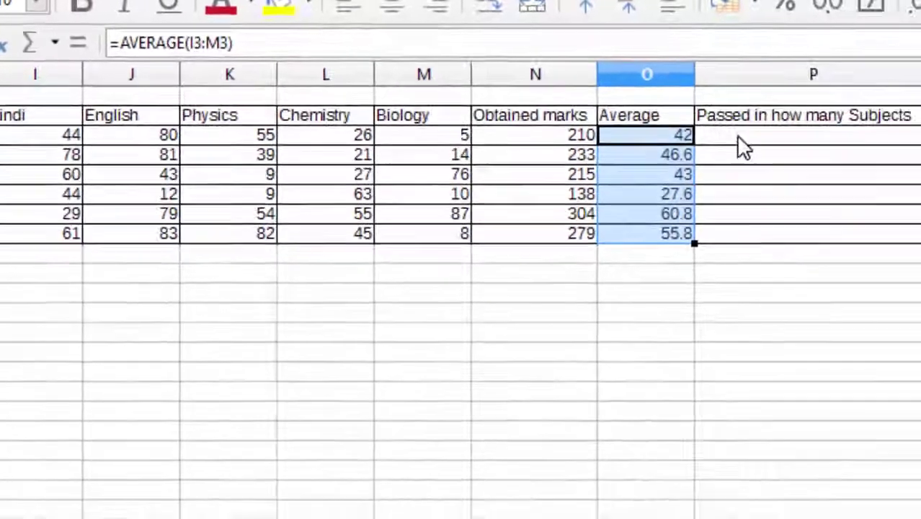
pyautogui.click(708, 134)
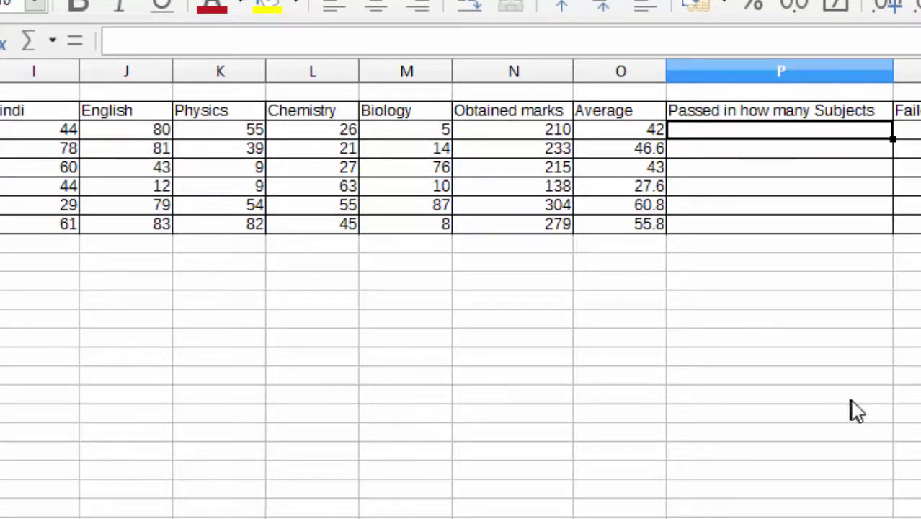
# Step: Enter =COUNTIF(I3:M3,">32") in P3, giving 3 subjects passed
pyautogui.write('=')
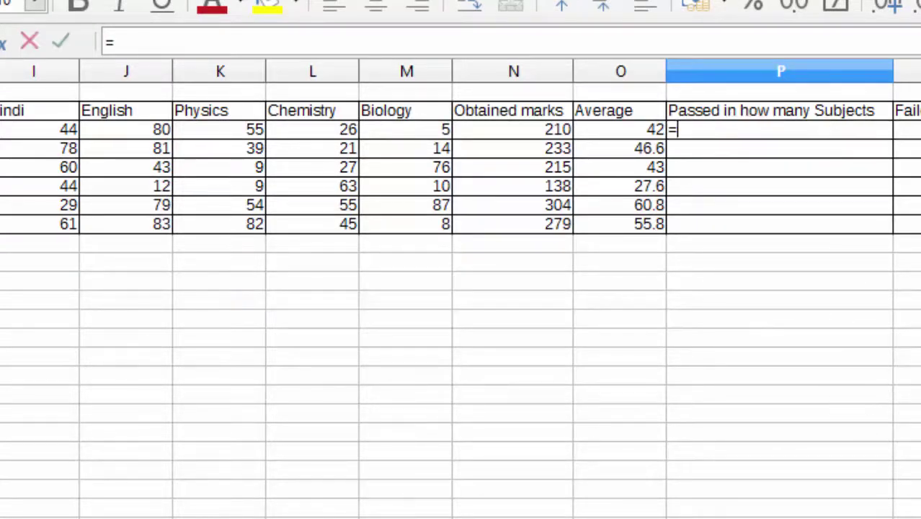
pyautogui.write('coun')
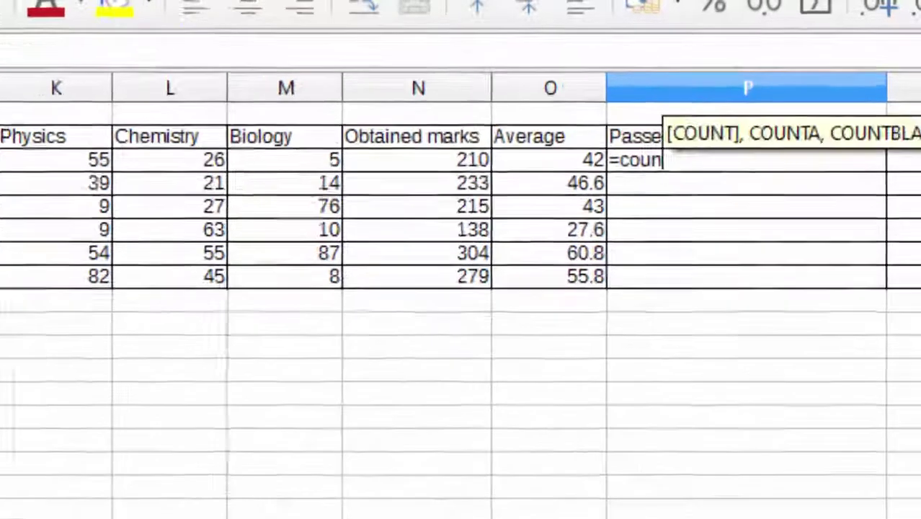
pyautogui.write('t')
pyautogui.write('i')
pyautogui.write('f')
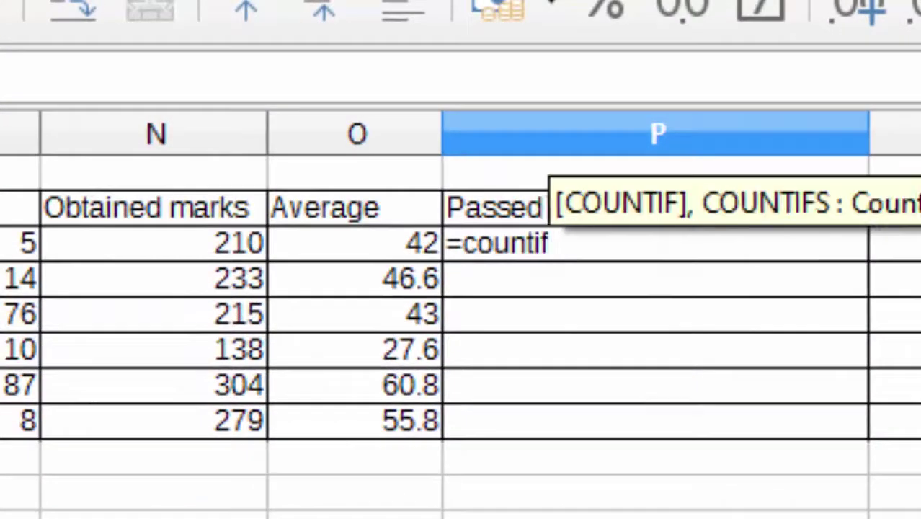
pyautogui.write('(')
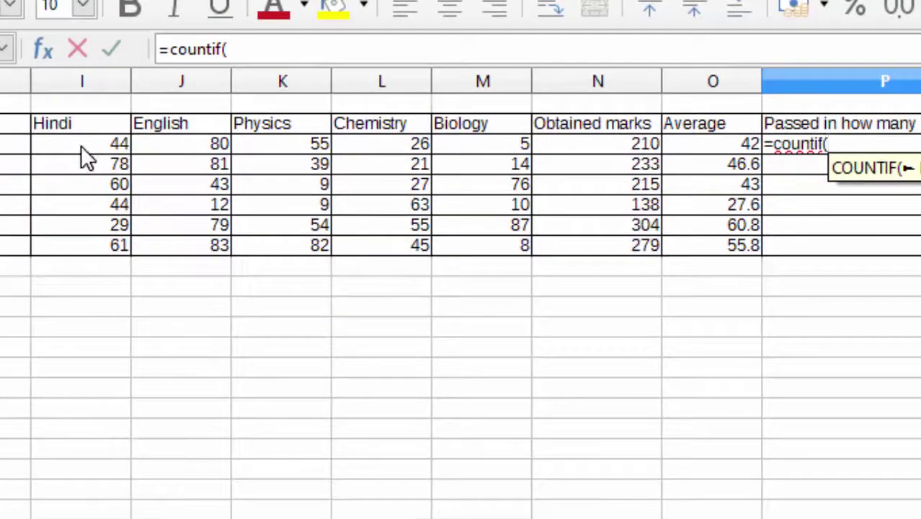
pyautogui.click(81, 148)
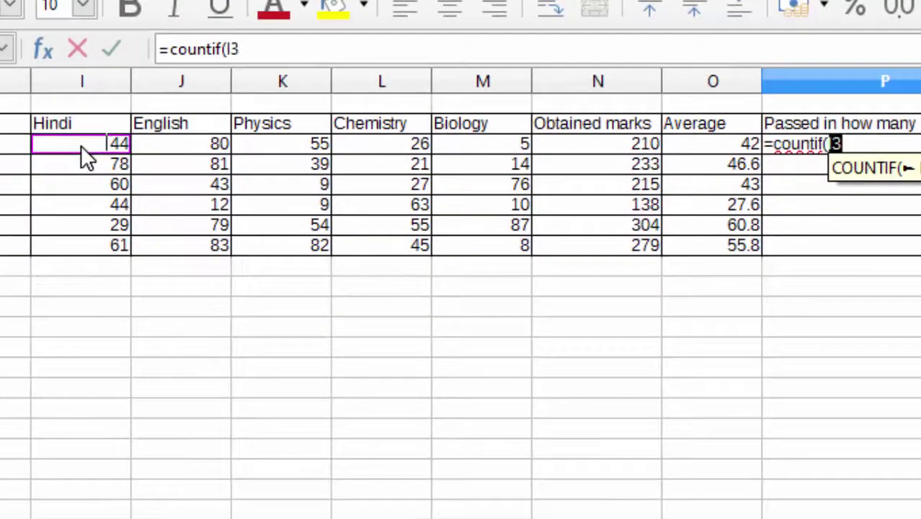
pyautogui.hotkey('shift', 'Right')
pyautogui.hotkey('shift', 'Right')
pyautogui.hotkey('shift', 'Right')
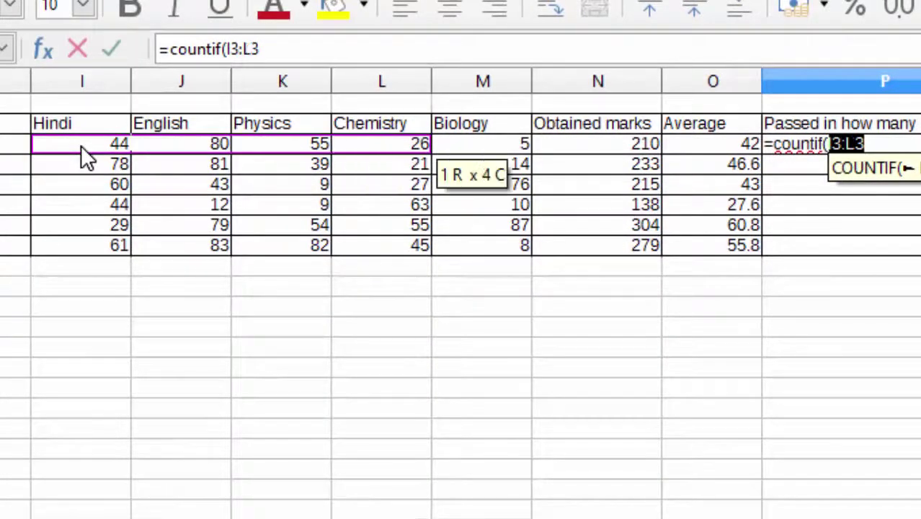
pyautogui.hotkey('shift', 'Right')
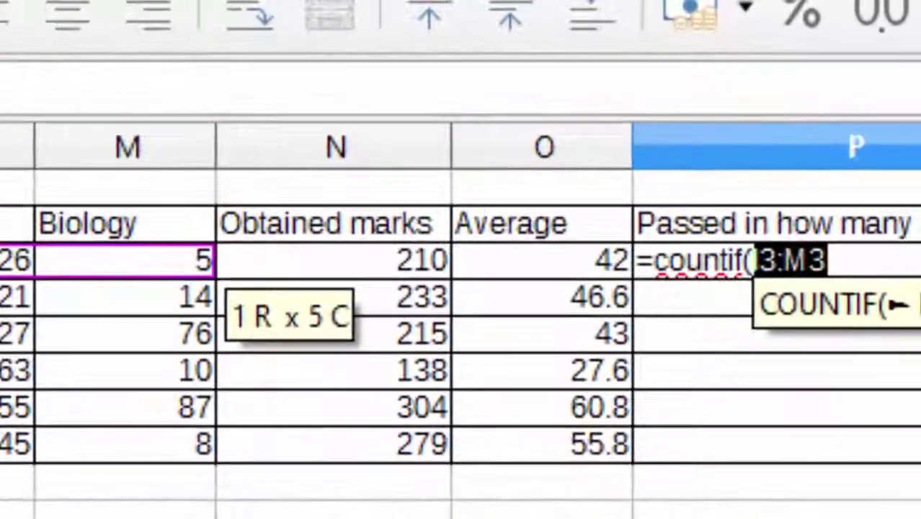
pyautogui.write(',')
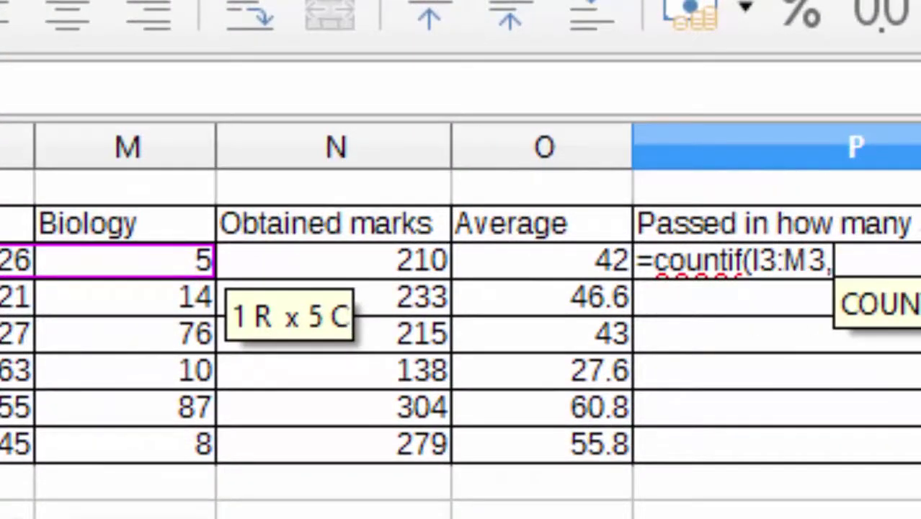
pyautogui.write('"')
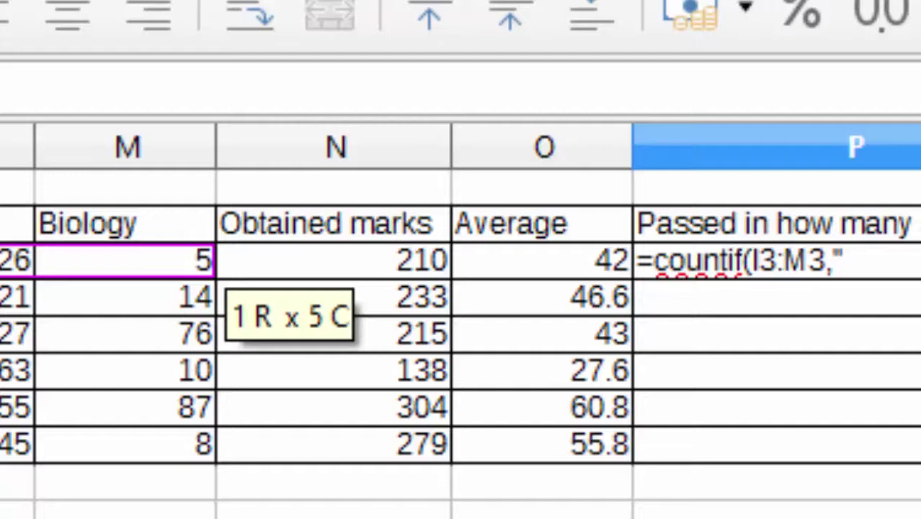
pyautogui.write('>')
pyautogui.write('32')
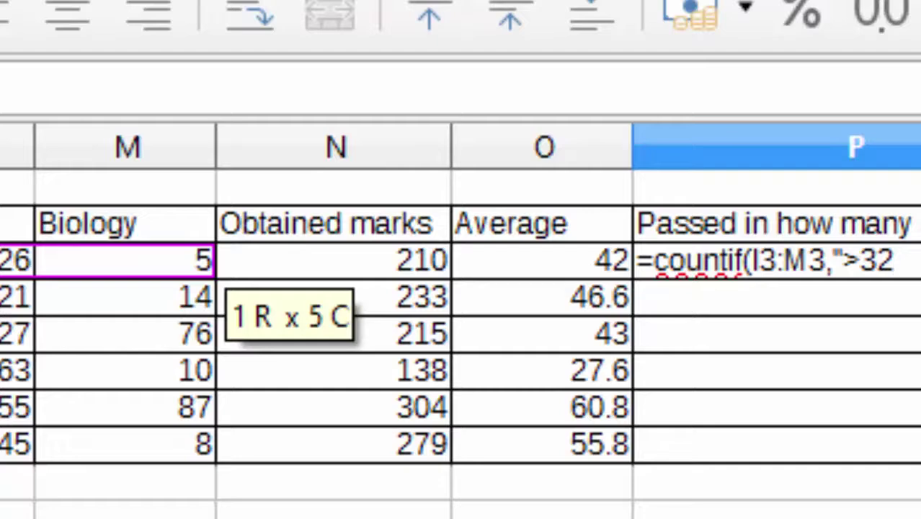
pyautogui.write('")')
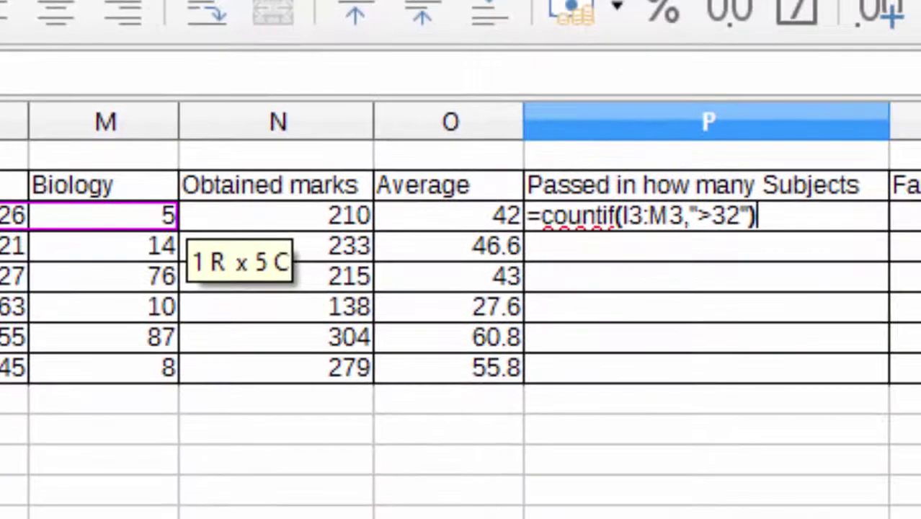
pyautogui.press('Return')
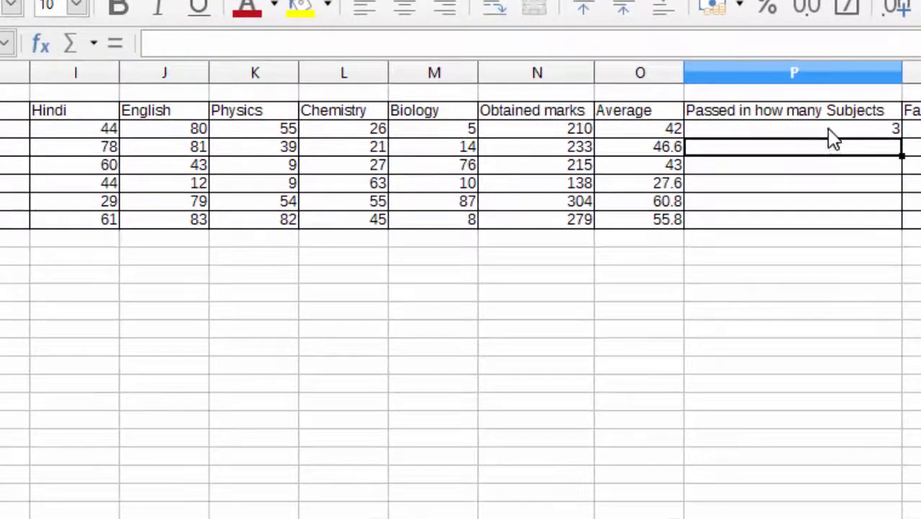
# Step: Fill the pass count down P3:P8, giving 3, 3, 3, 2, 4 and 4
pyautogui.click(829, 132)
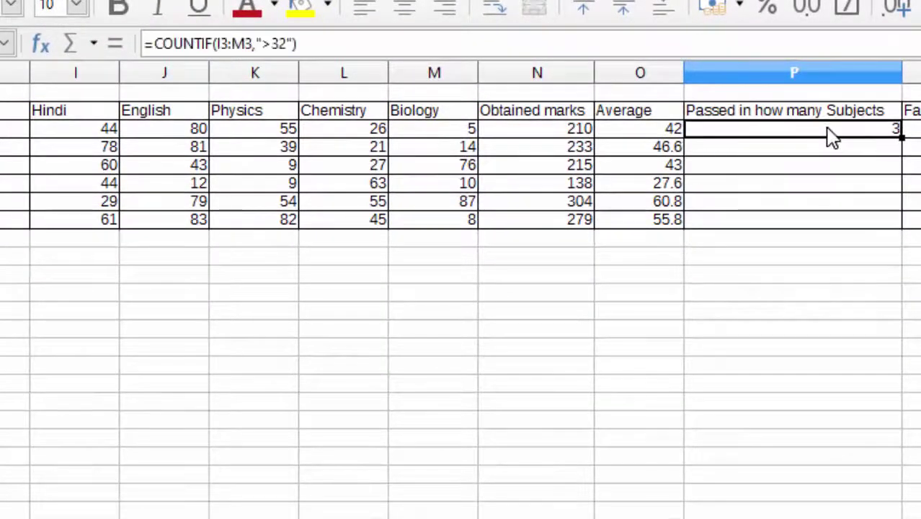
pyautogui.doubleClick(901, 137)
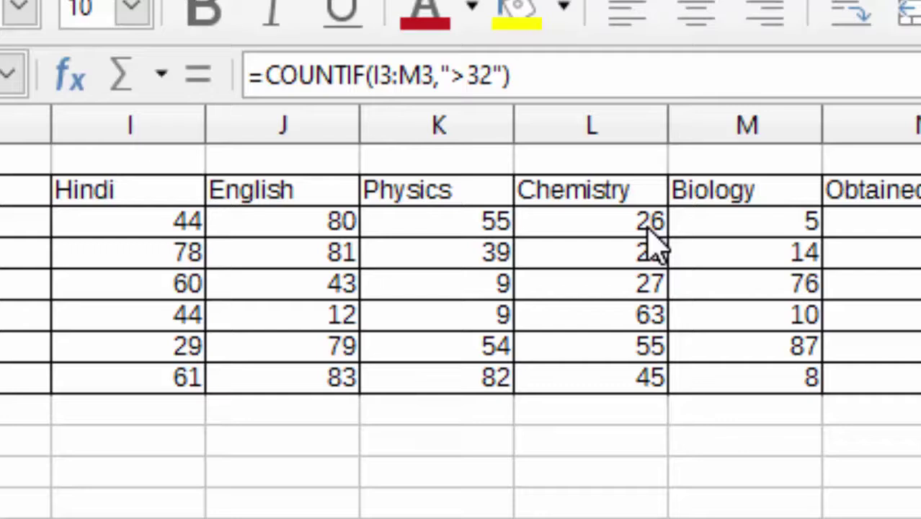
pyautogui.click(749, 230)
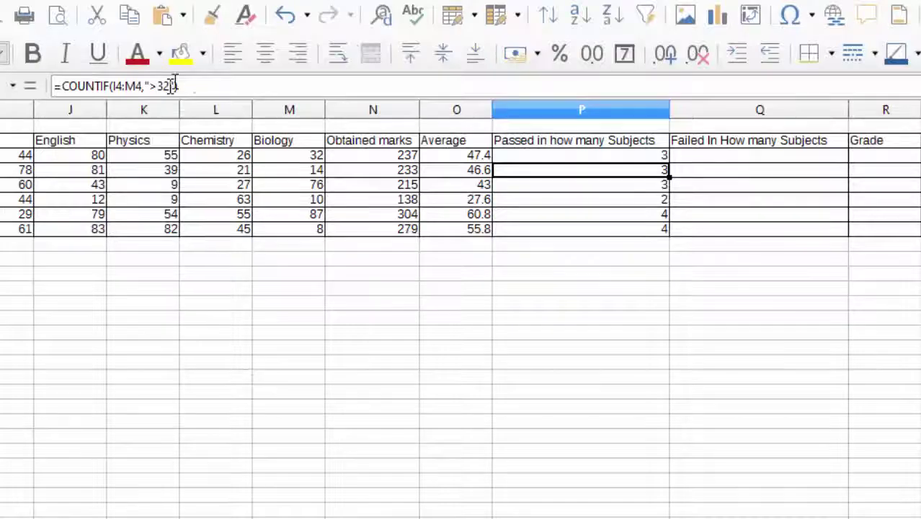
pyautogui.click(701, 147)
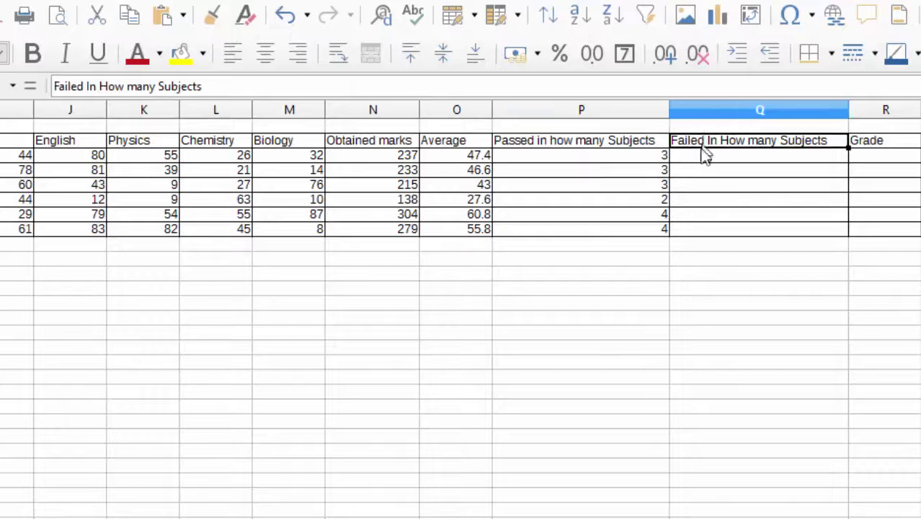
# Step: Enter =COUNTIF(I3:M3,"<33") in Q3 to count the first student's failed subjects
pyautogui.click(701, 168)
pyautogui.write('=')
pyautogui.write('c')
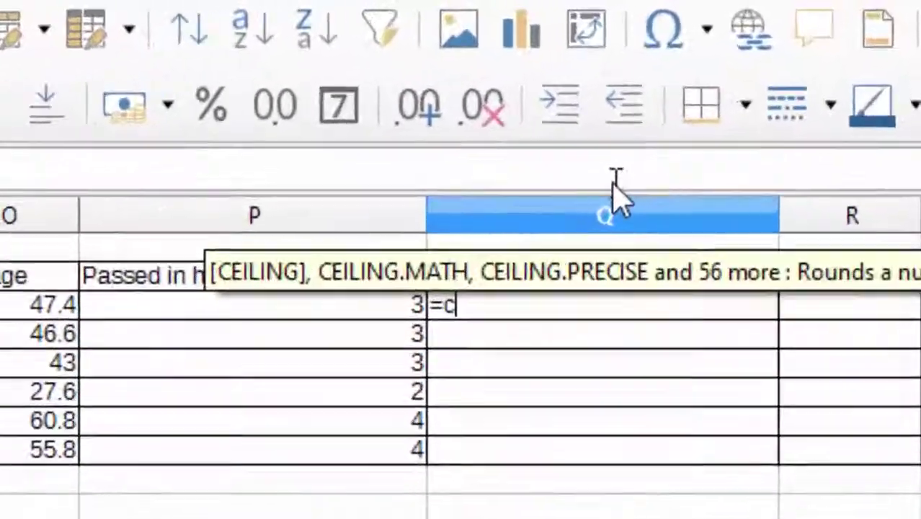
pyautogui.write('ountif')
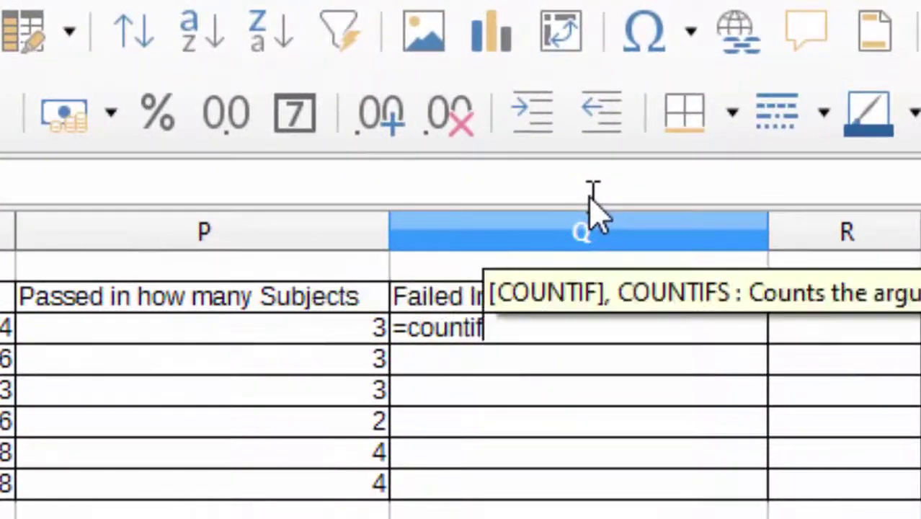
pyautogui.write('(')
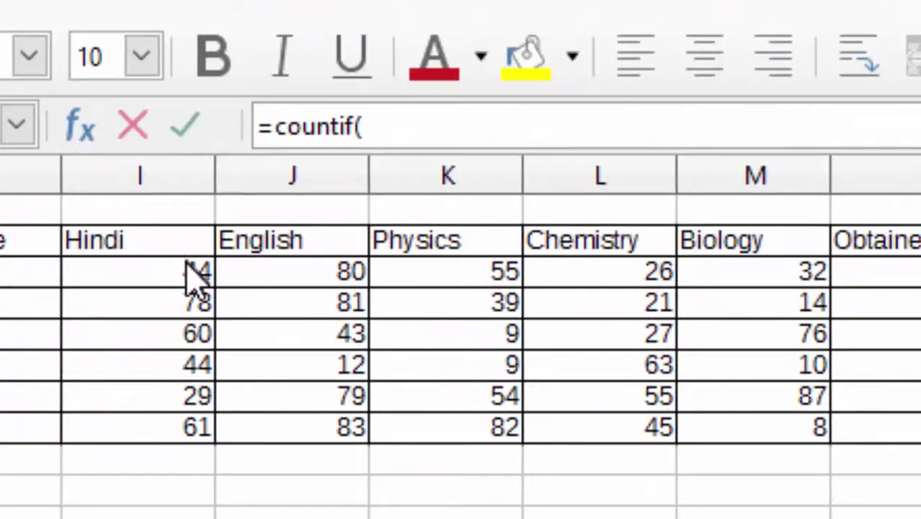
pyautogui.click(191, 269)
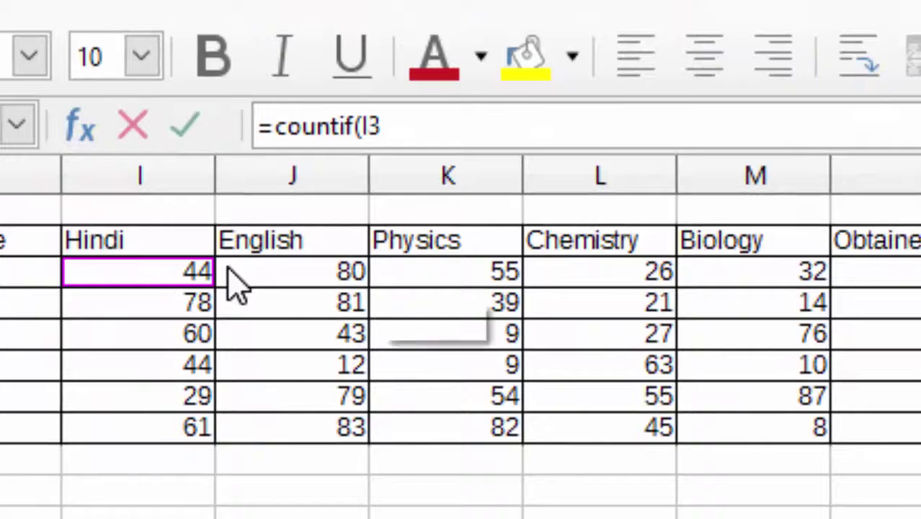
pyautogui.moveTo(238, 284); pyautogui.dragTo(757, 271)
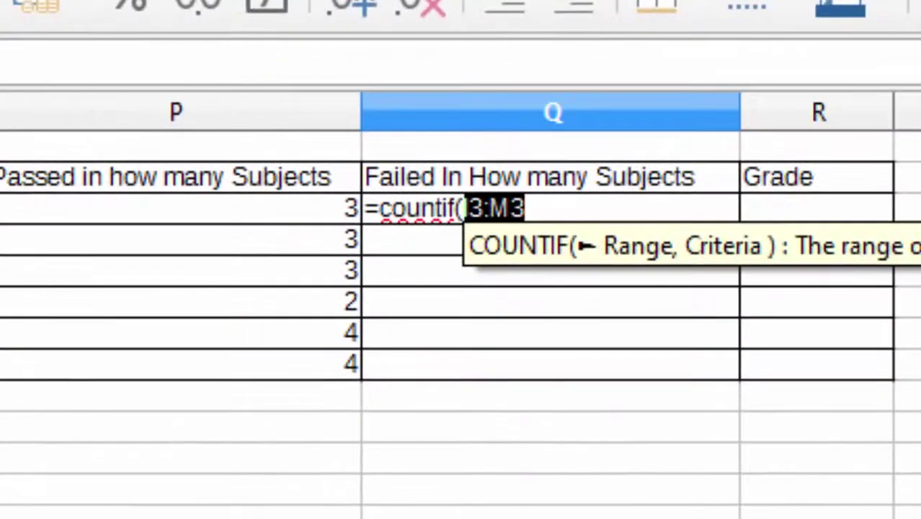
pyautogui.write(',')
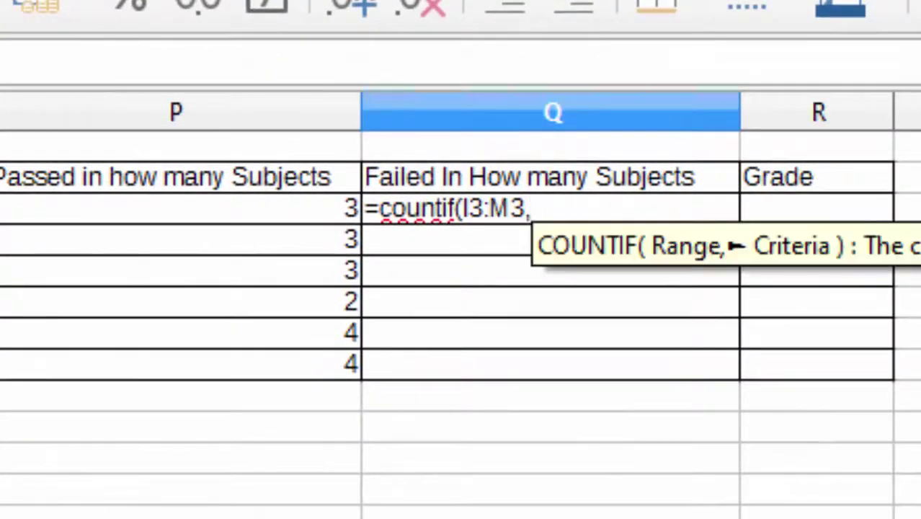
pyautogui.write('"')
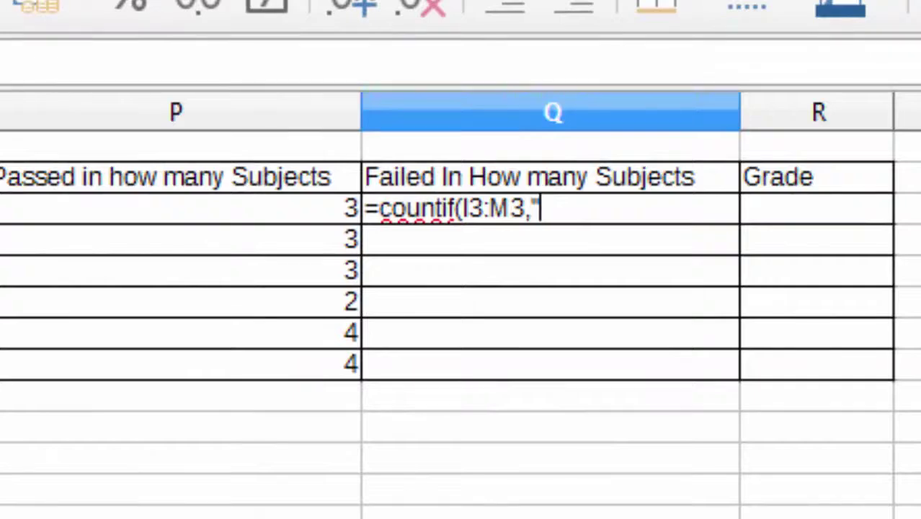
pyautogui.write('<')
pyautogui.write('3')
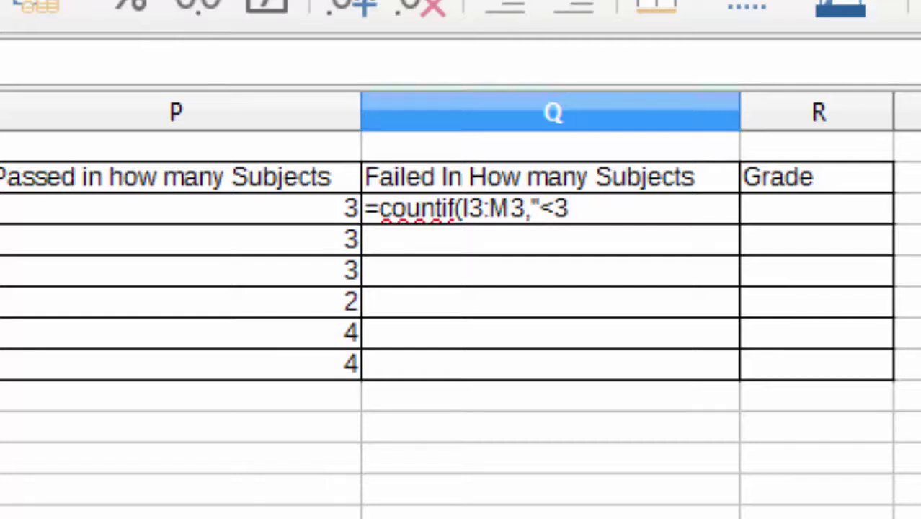
pyautogui.write('2')
pyautogui.press('BackSpace')
pyautogui.write('3')
pyautogui.write('")')
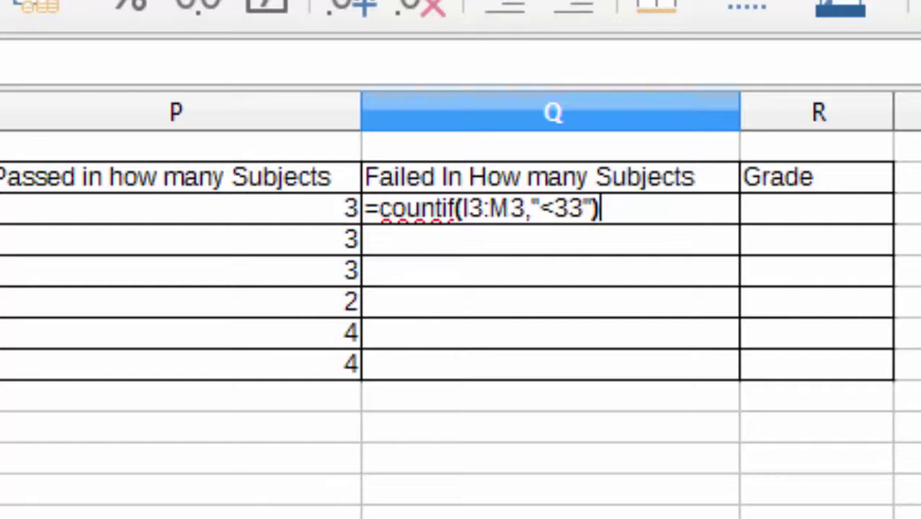
pyautogui.press('Return')
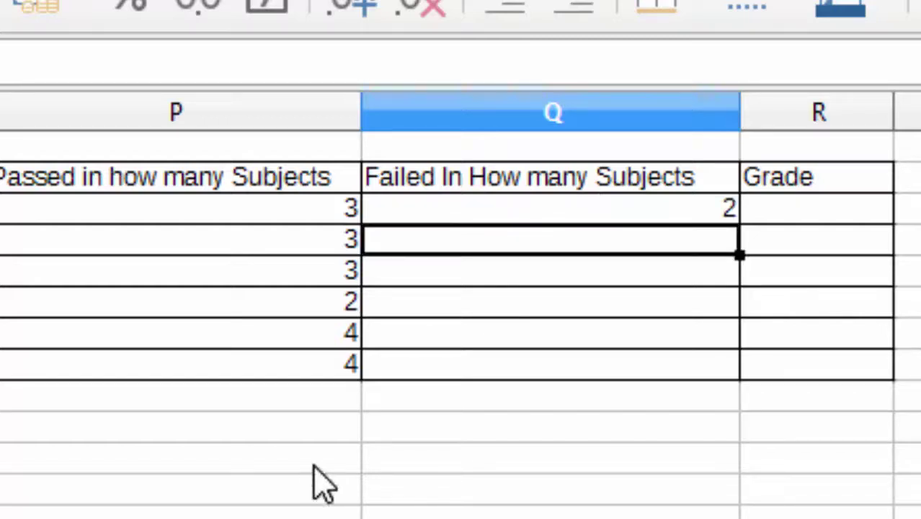
pyautogui.click(619, 218)
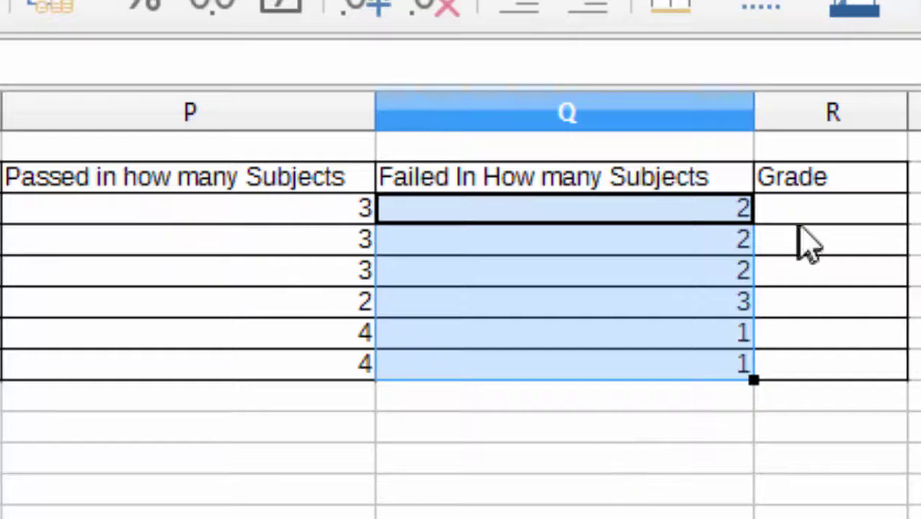
# Step: Start R3's nested IF on O3: "S" for 85 or more, "A" for 75 or more
pyautogui.click(822, 207)
pyautogui.write('=')
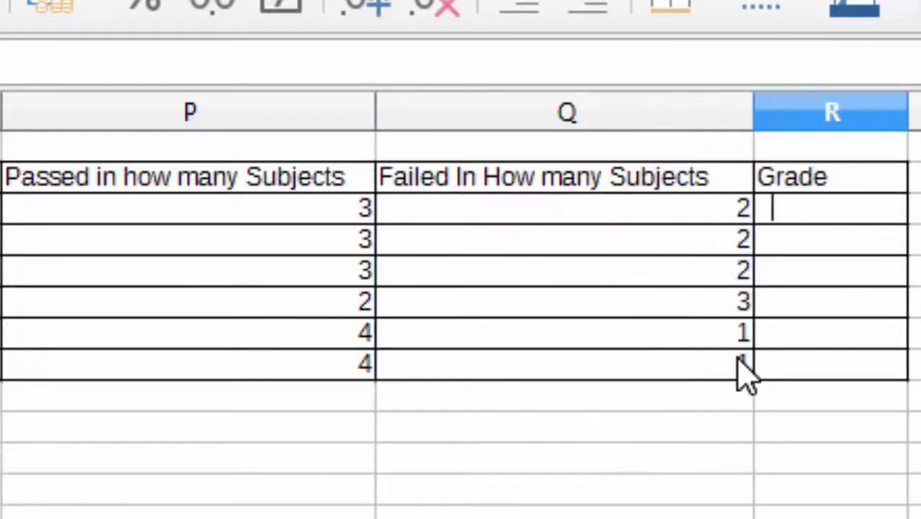
pyautogui.write('if')
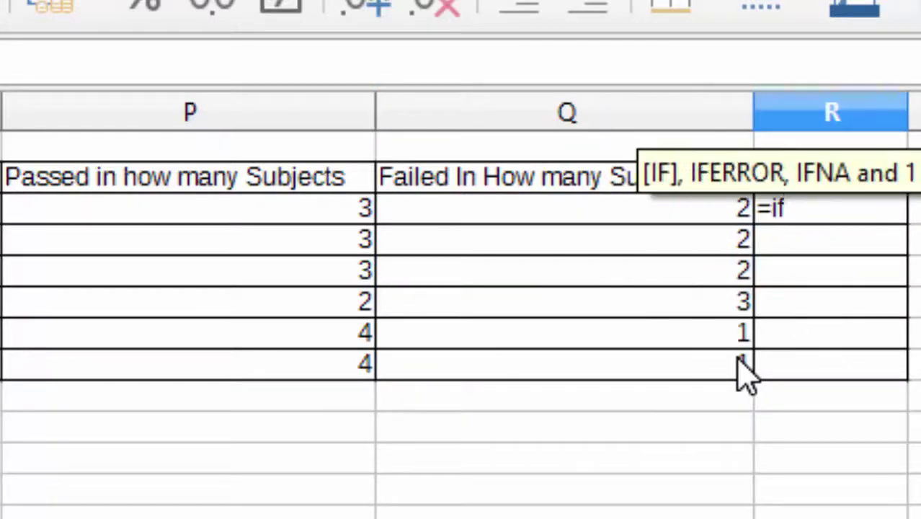
pyautogui.write('(')
pyautogui.press('BackSpace')
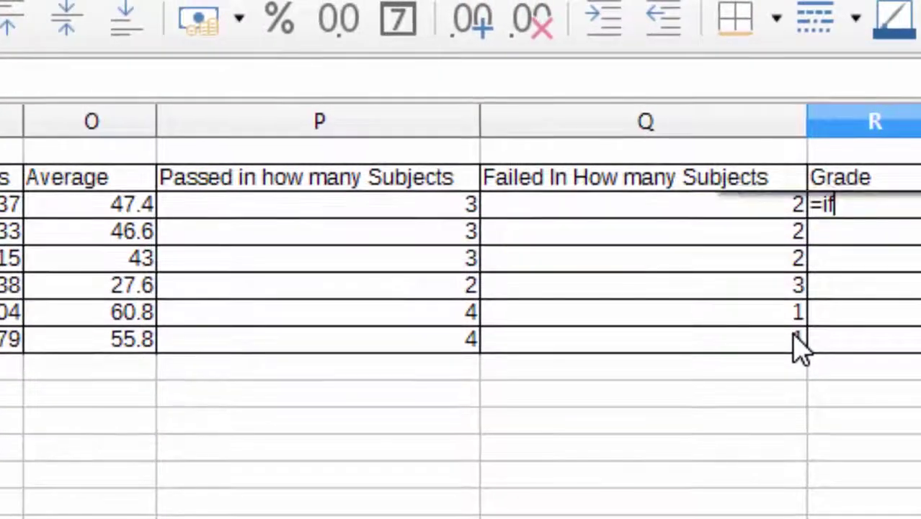
pyautogui.press('BackSpace')
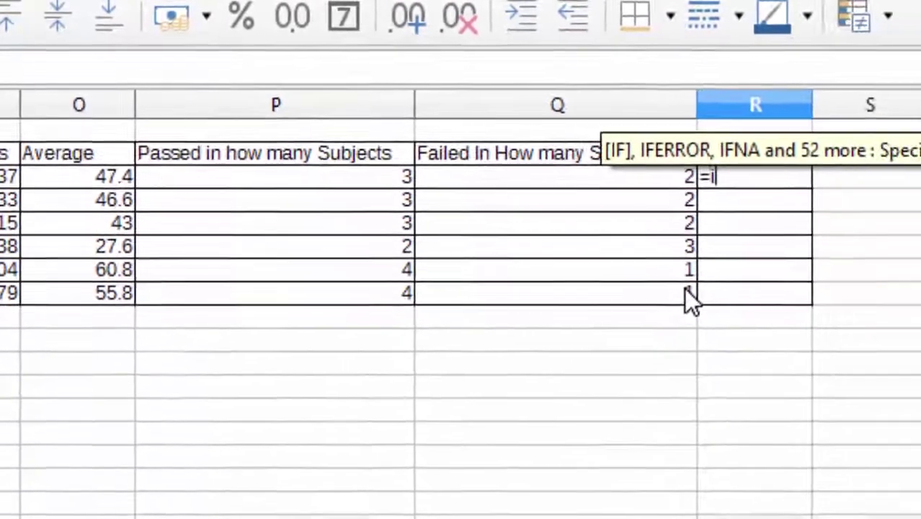
pyautogui.write('f(')
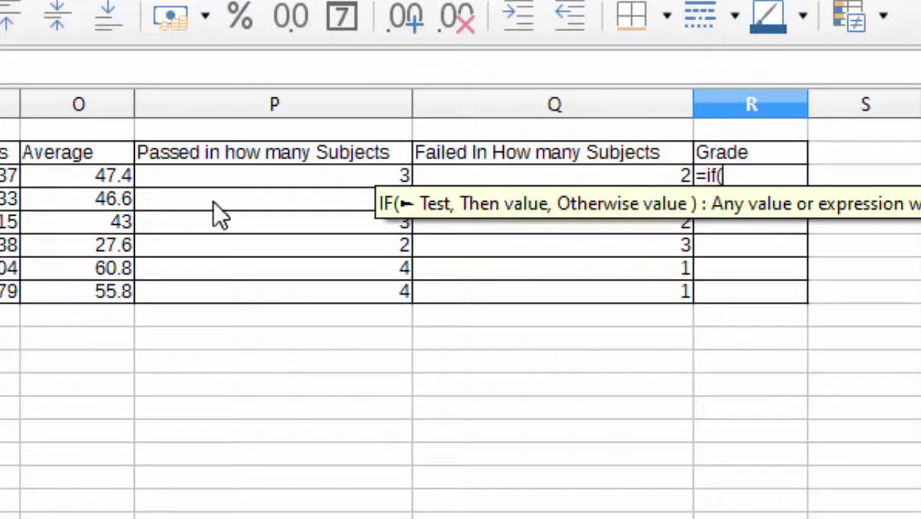
pyautogui.click(105, 174)
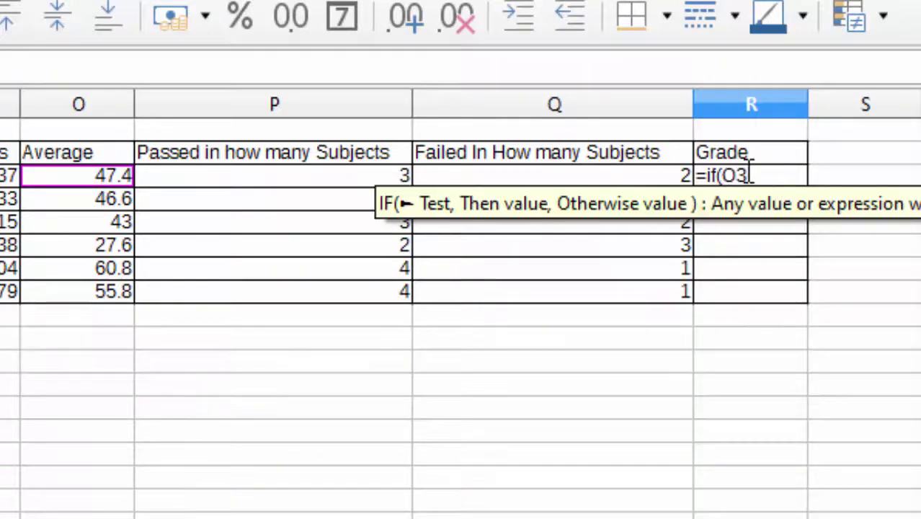
pyautogui.write('>=8')
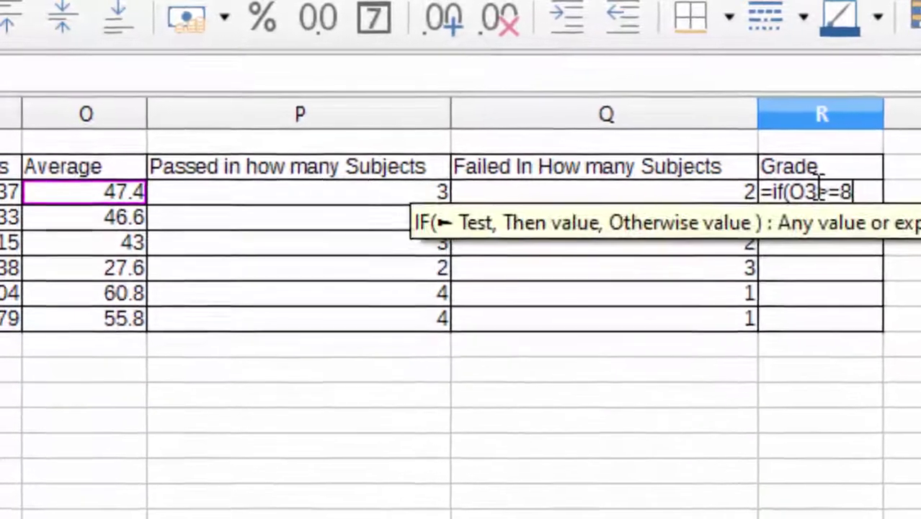
pyautogui.write('5,"')
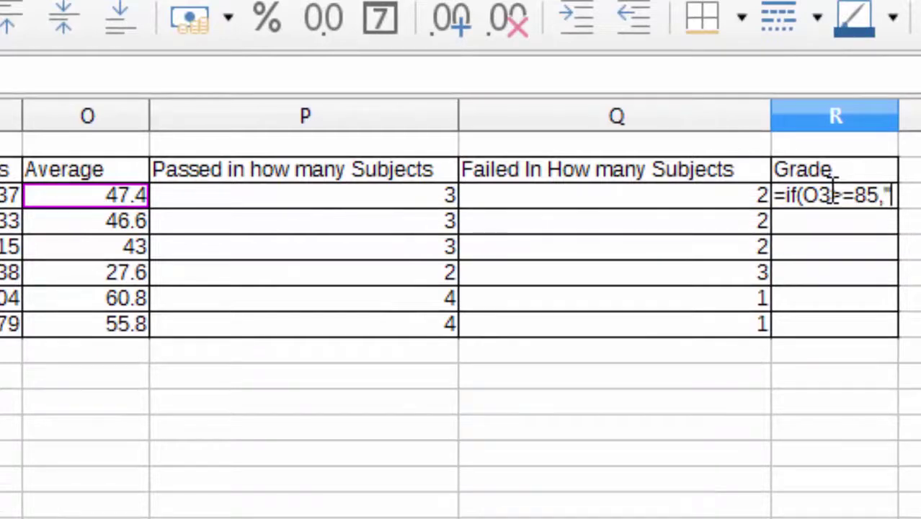
pyautogui.write('S"')
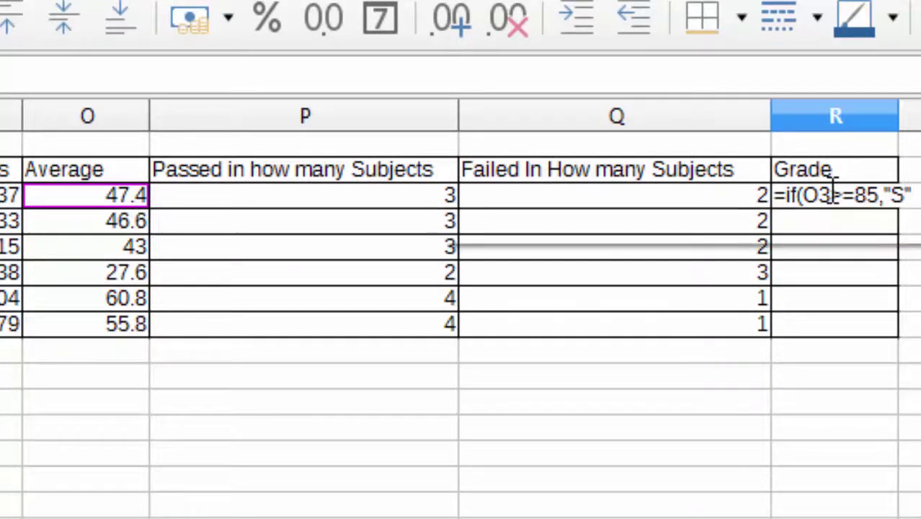
pyautogui.write(',if(')
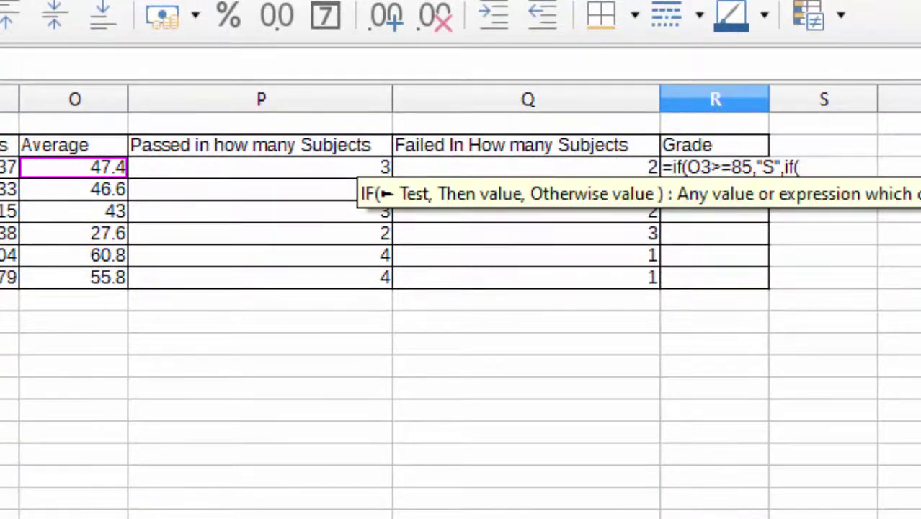
pyautogui.click(58, 167)
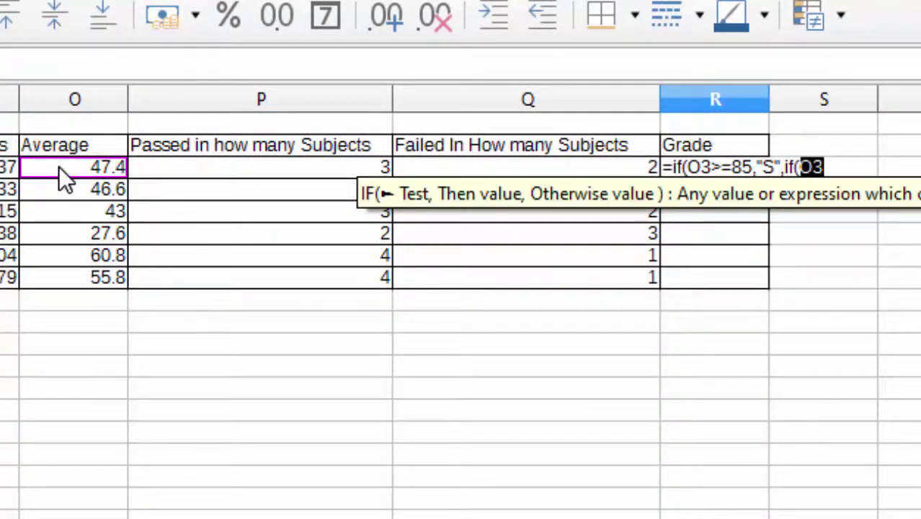
pyautogui.write('>=7')
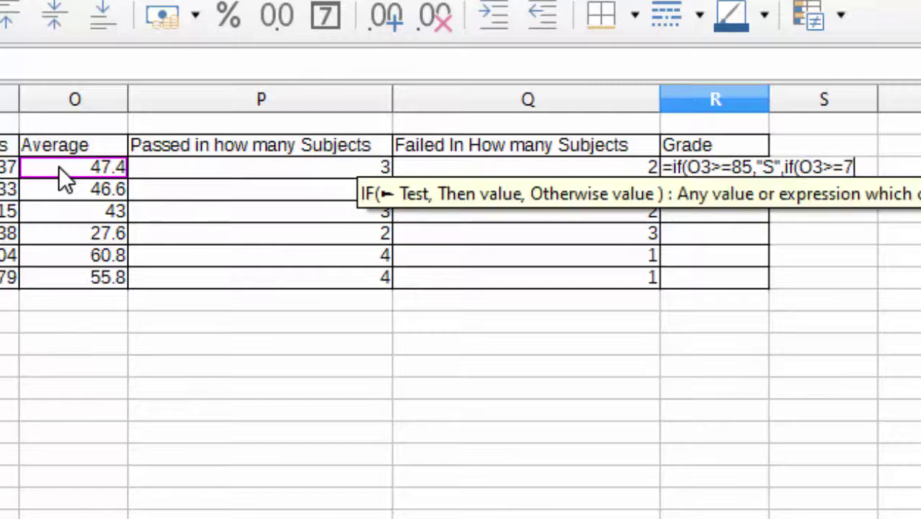
pyautogui.write('5,"')
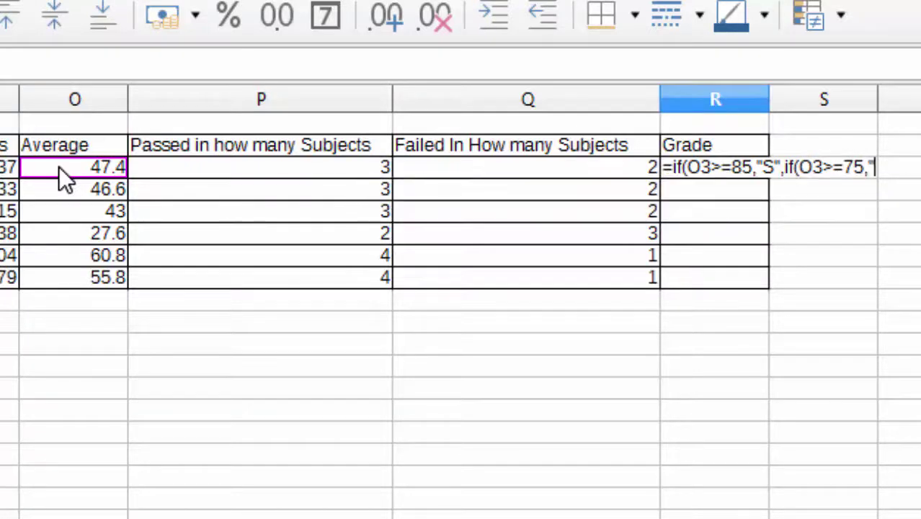
pyautogui.write('A"')
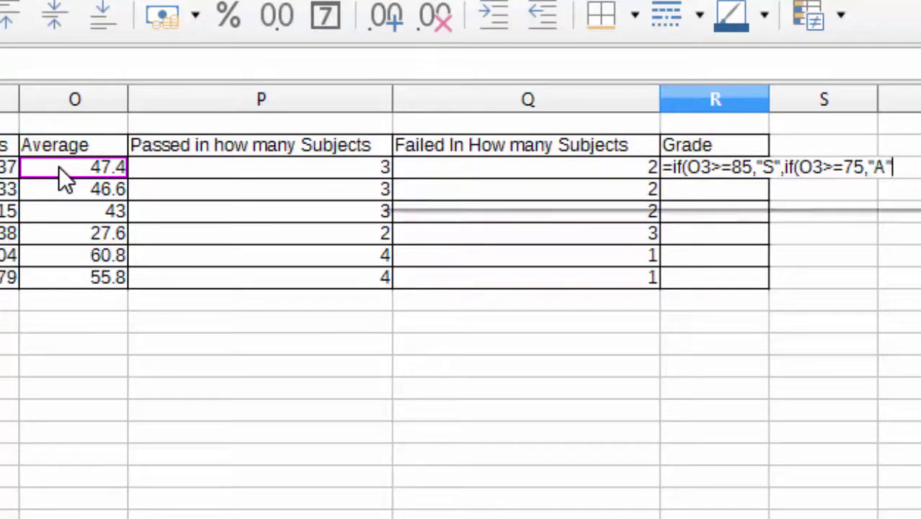
pyautogui.write(',')
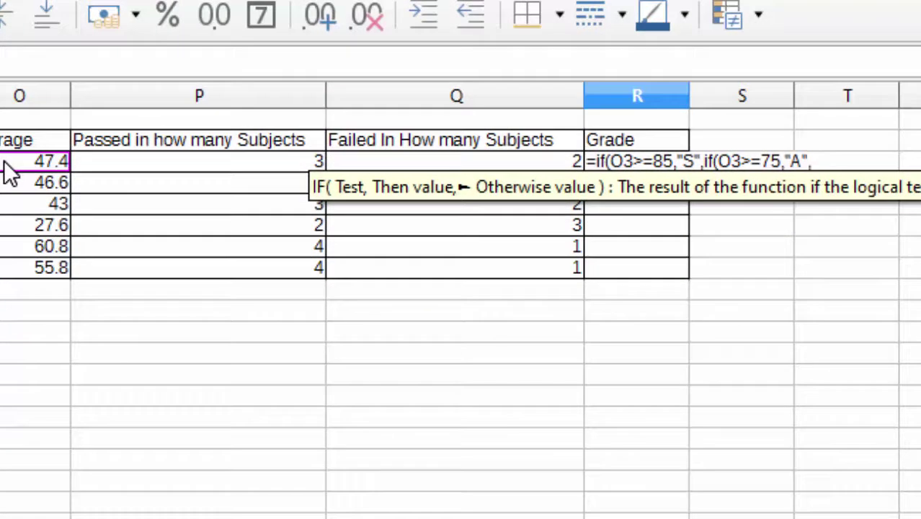
pyautogui.write('if(')
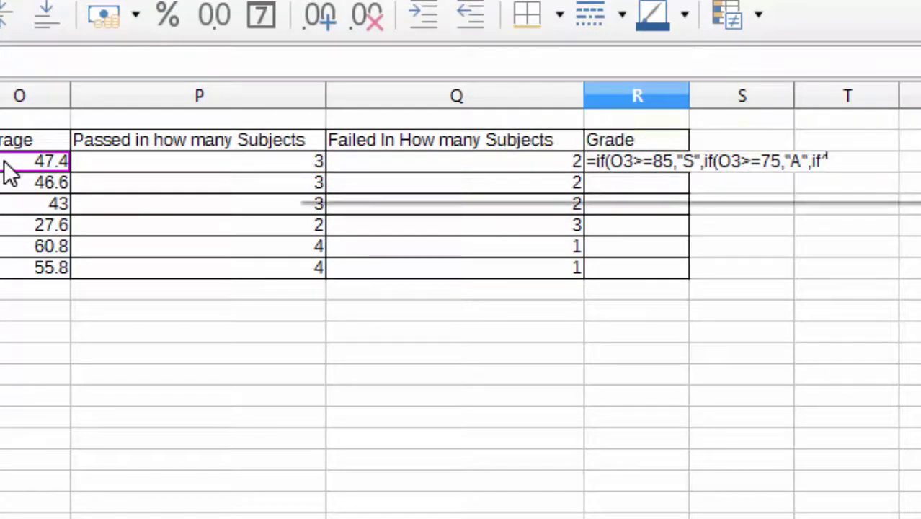
# Step: Complete the nested IF: "B" at 65, "C" at 55, "D" at 50, else "Failed"
pyautogui.click(6, 164)
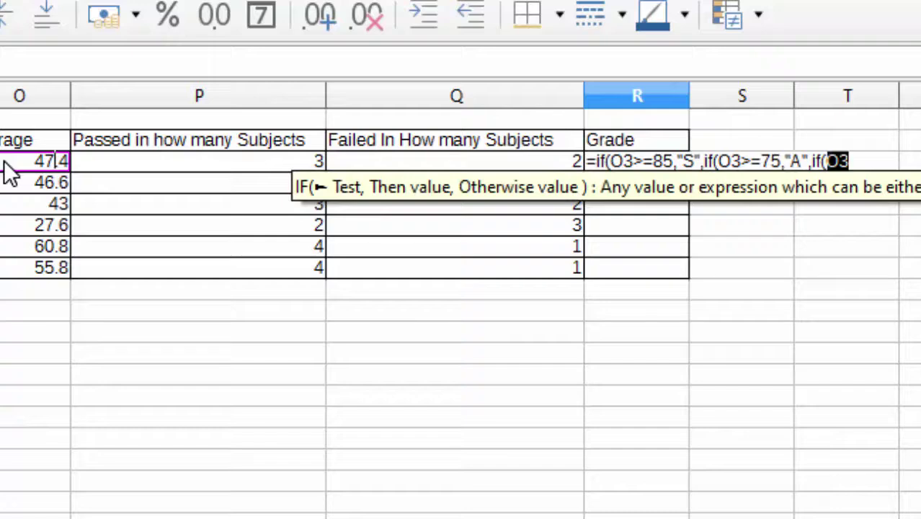
pyautogui.write('>=')
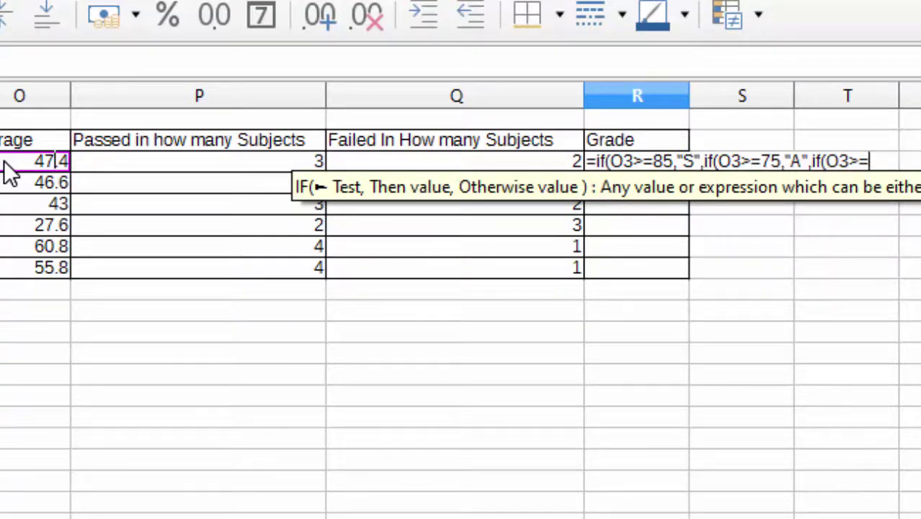
pyautogui.write('65')
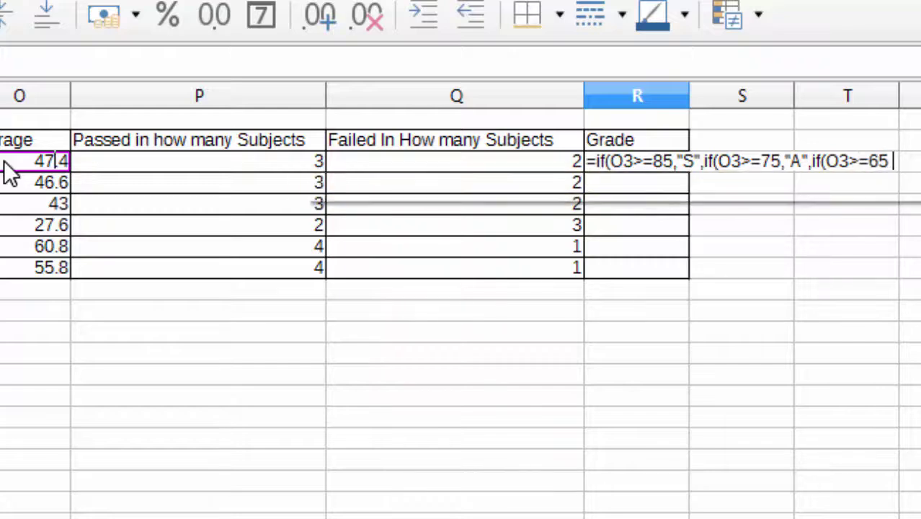
pyautogui.write(',"')
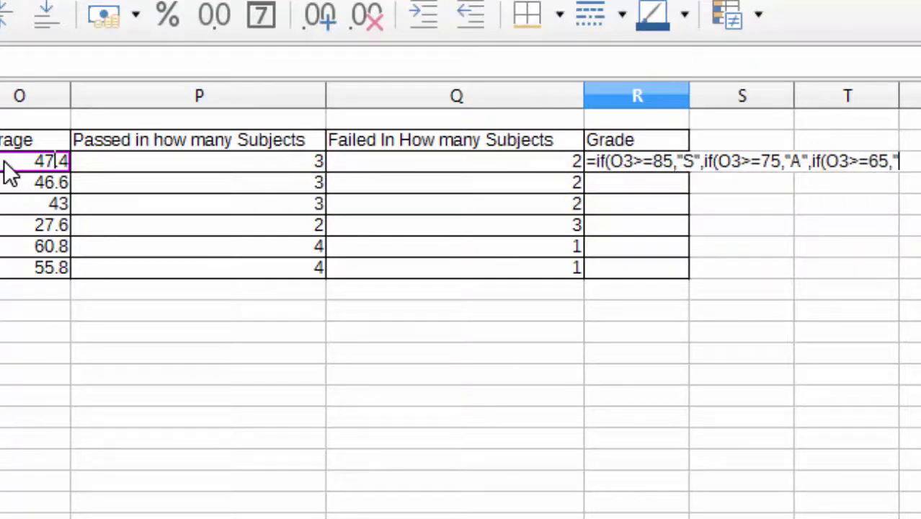
pyautogui.write('B')
pyautogui.write('",')
pyautogui.write('i')
pyautogui.write('f')
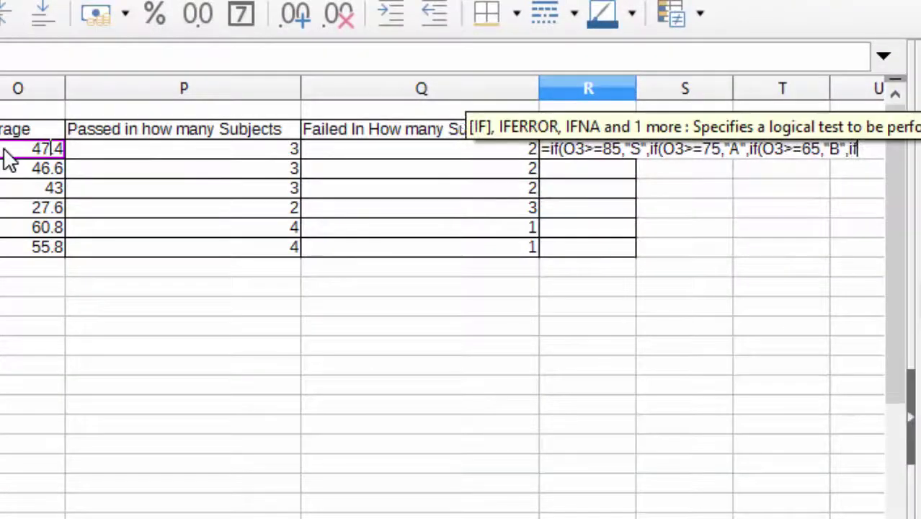
pyautogui.write('(')
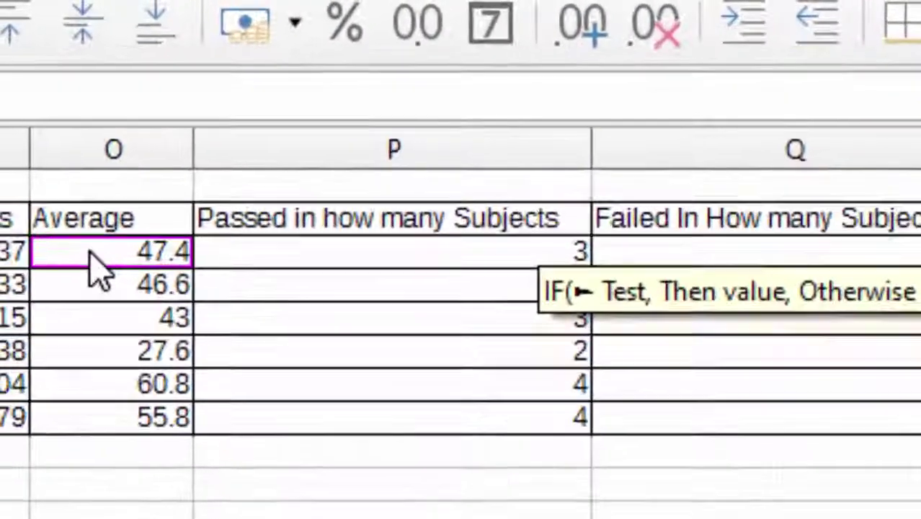
pyautogui.click(29, 149)
pyautogui.write('>')
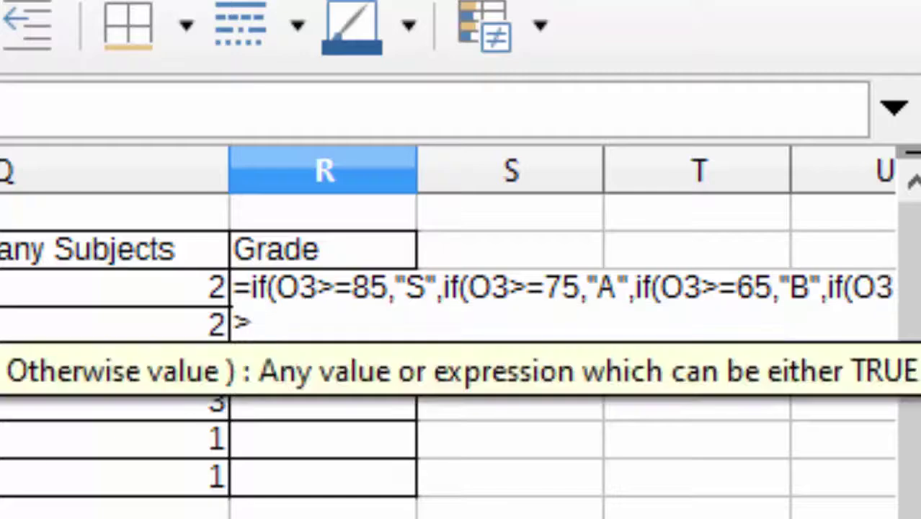
pyautogui.write('=')
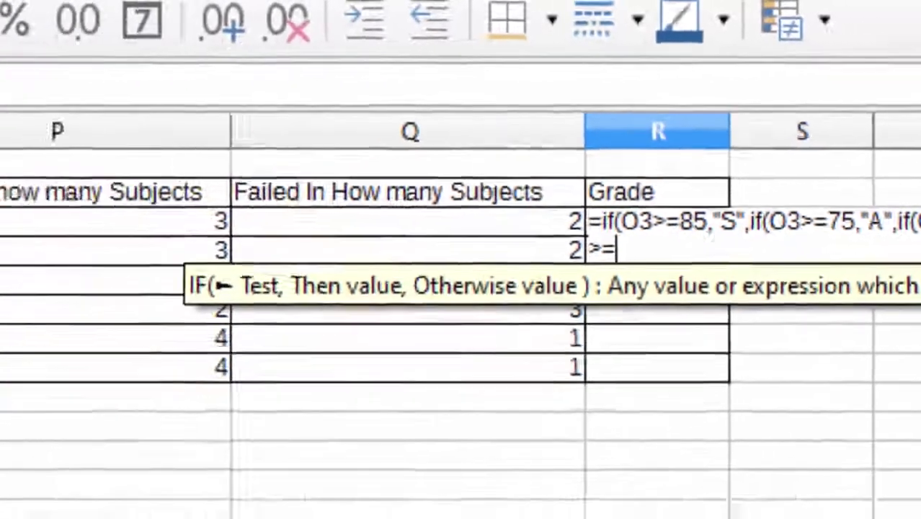
pyautogui.write('55')
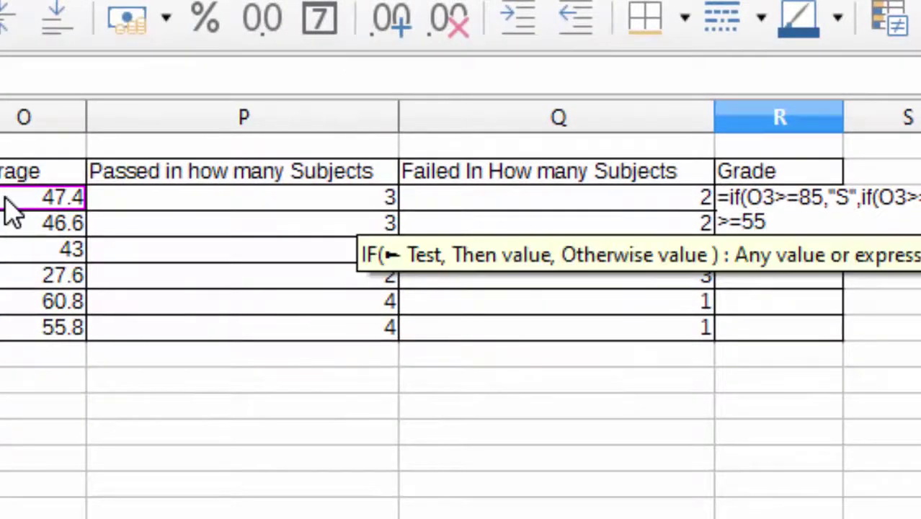
pyautogui.write(',"')
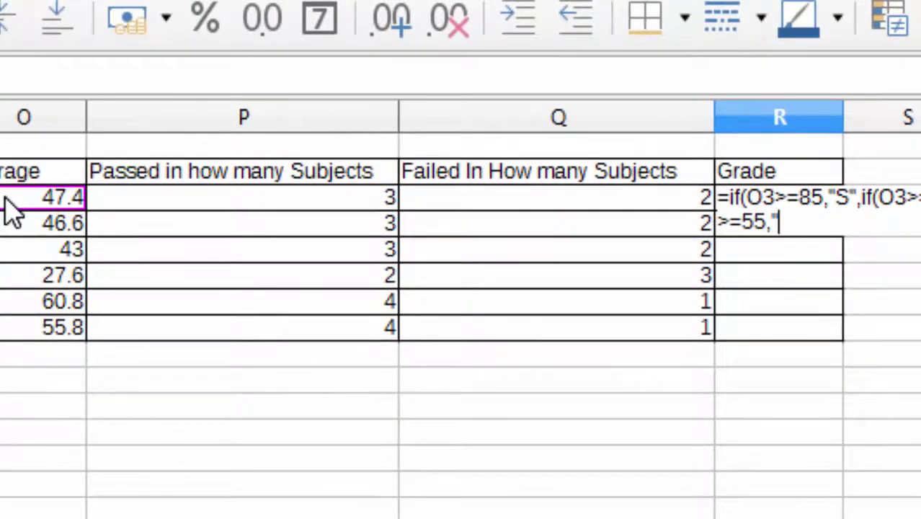
pyautogui.write('C')
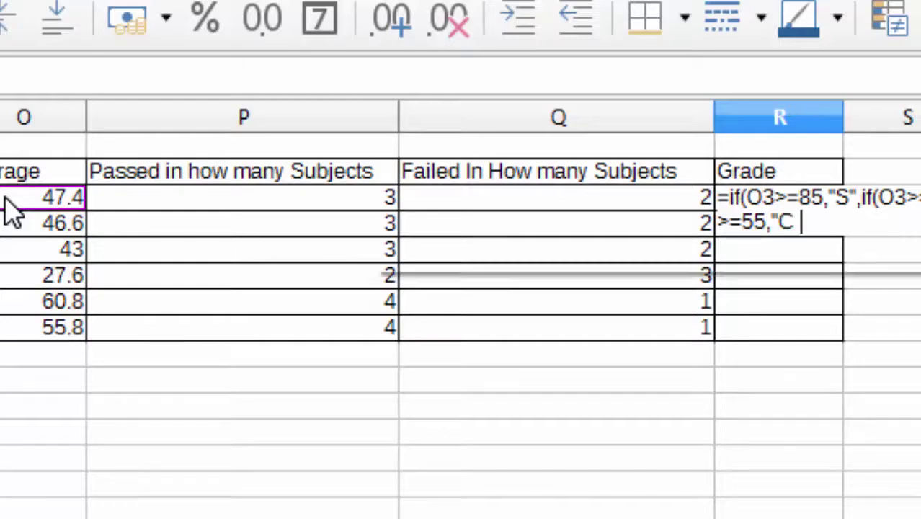
pyautogui.write('",if')
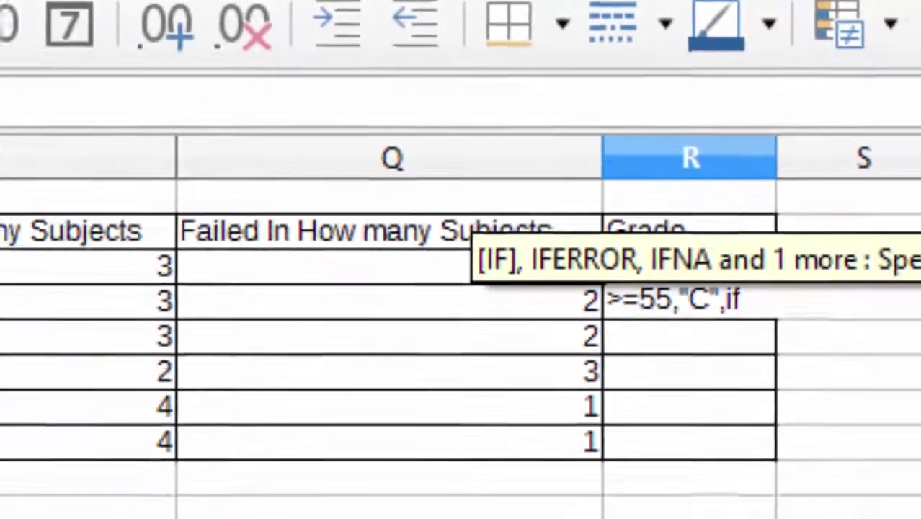
pyautogui.write('(')
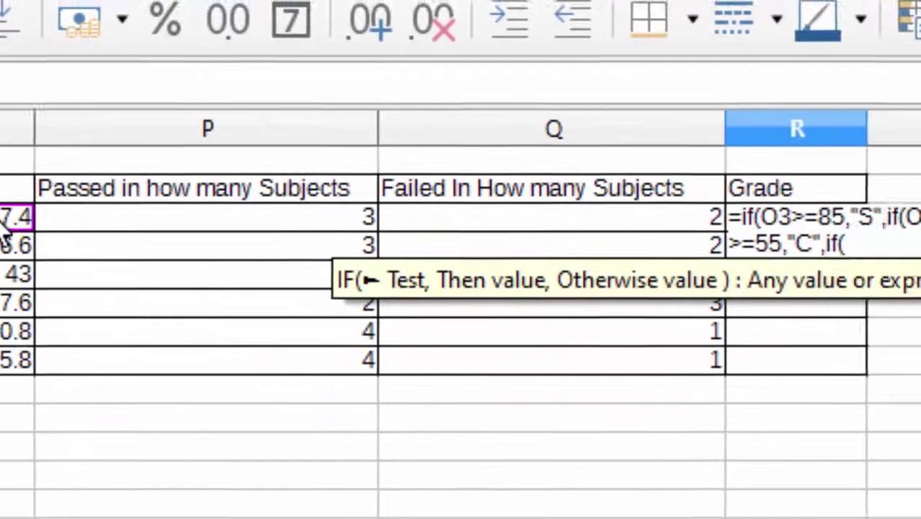
pyautogui.click(6, 220)
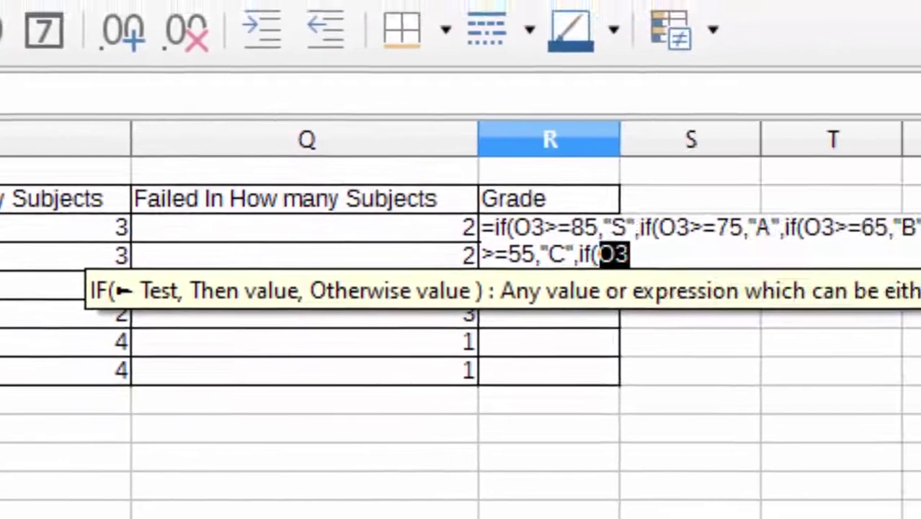
pyautogui.write('>=')
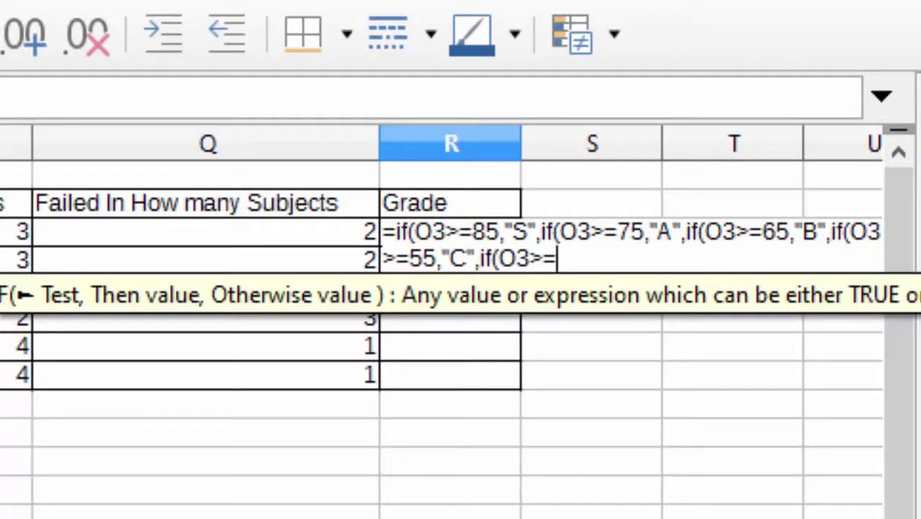
pyautogui.write('50,"')
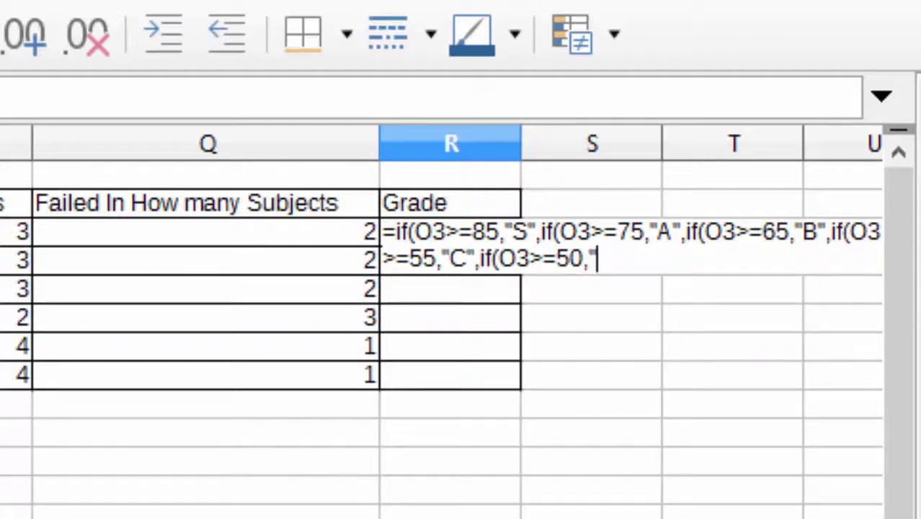
pyautogui.write('D","')
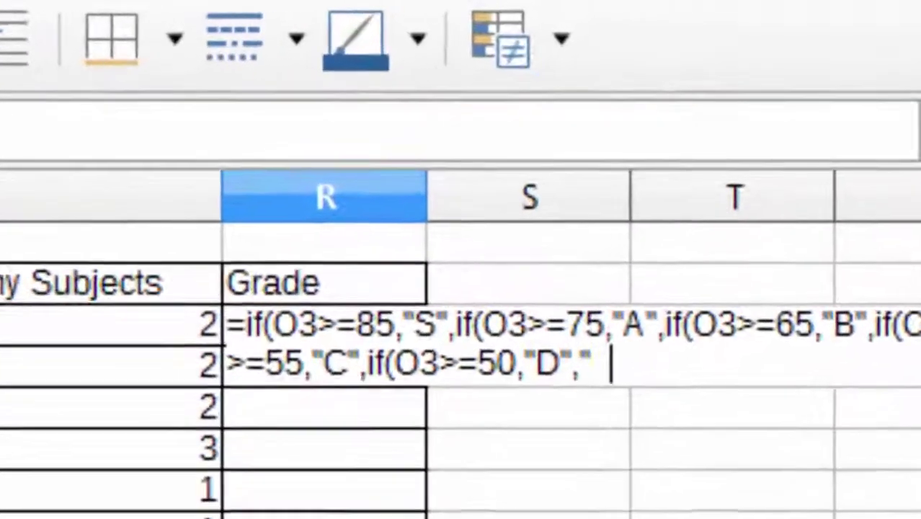
pyautogui.write('Failed')
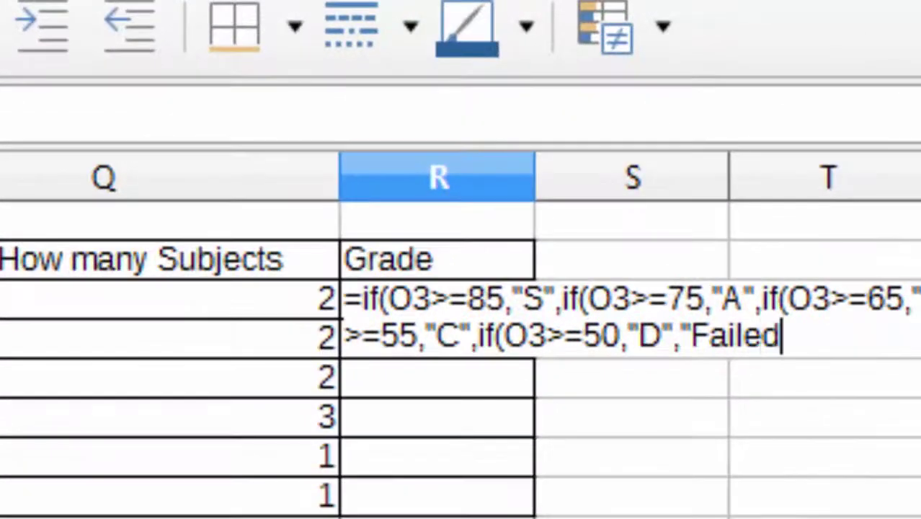
pyautogui.write('"')
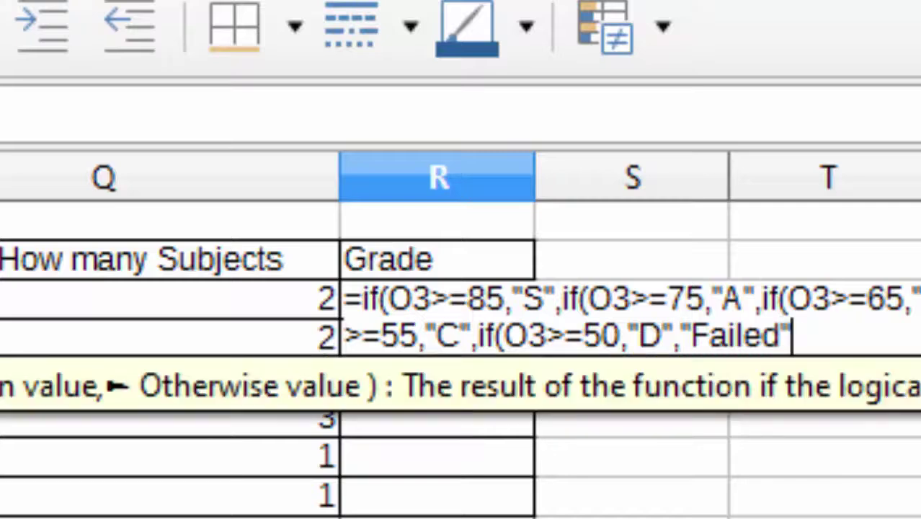
pyautogui.write(')')
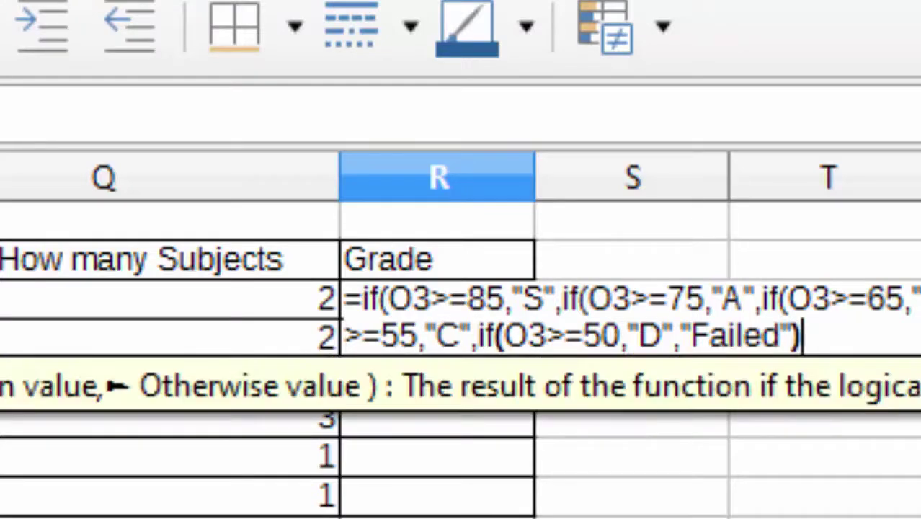
pyautogui.write('))')
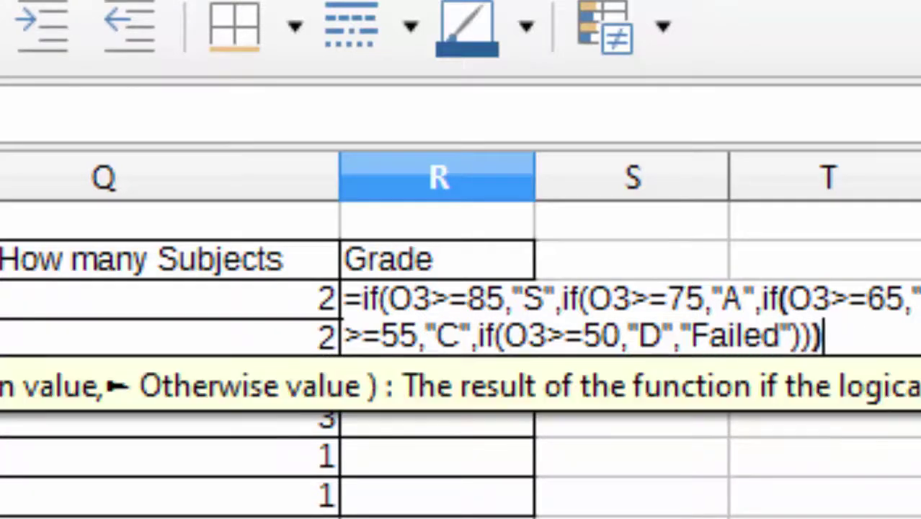
pyautogui.write(')')
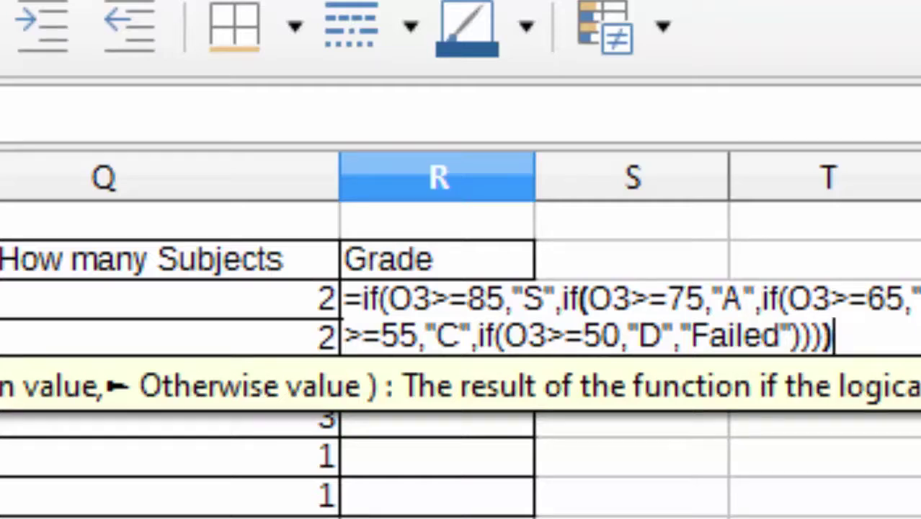
# Step: Commit the grade formula and fill it down to R8: four Failed, then C, C
pyautogui.press('Return')
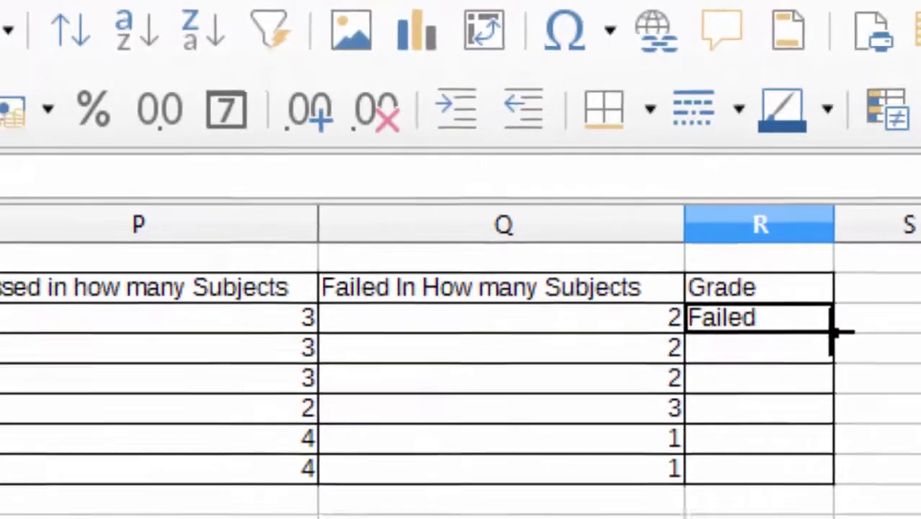
pyautogui.doubleClick(810, 347)
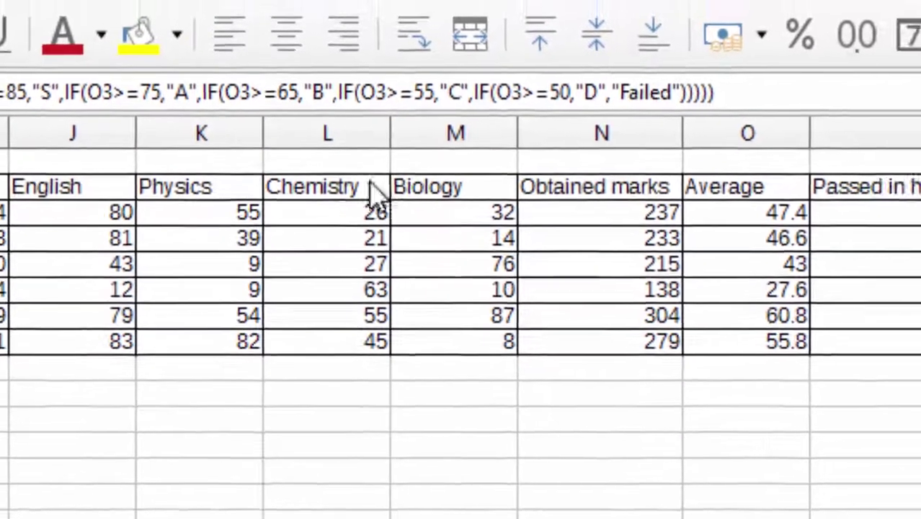
# Step: Replace the first student's Chemistry mark with 96
pyautogui.click(371, 214)
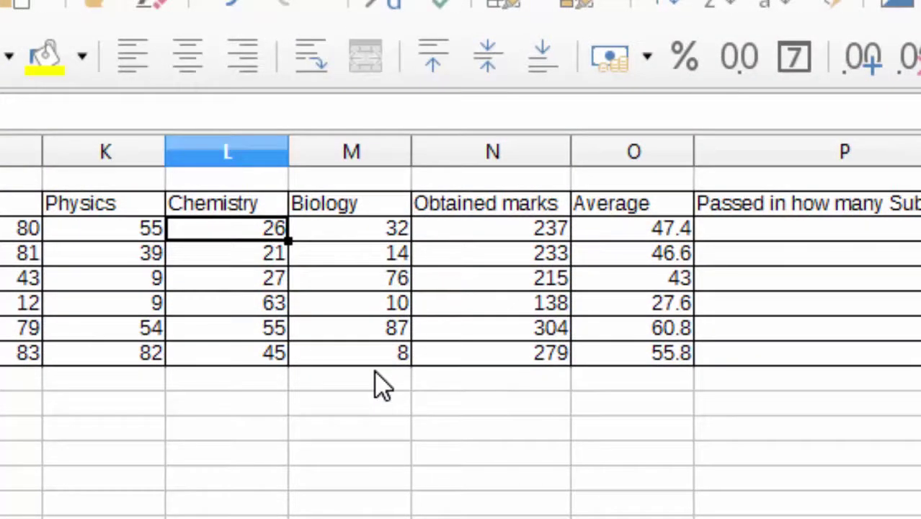
pyautogui.press('BackSpace')
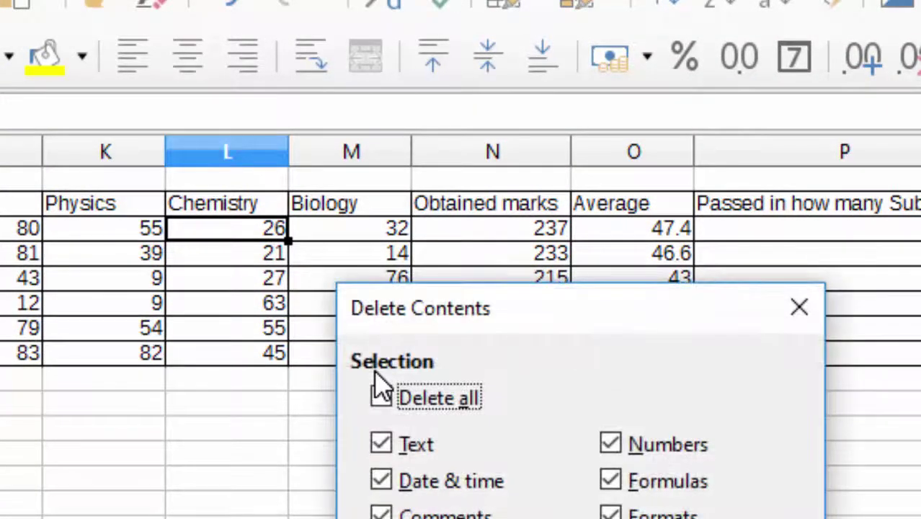
pyautogui.press('Escape')
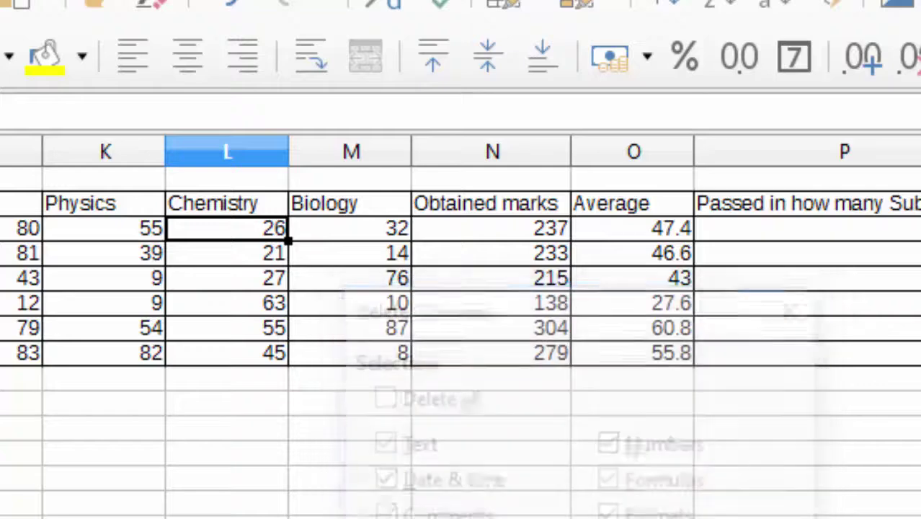
pyautogui.press('Delete')
pyautogui.write('9')
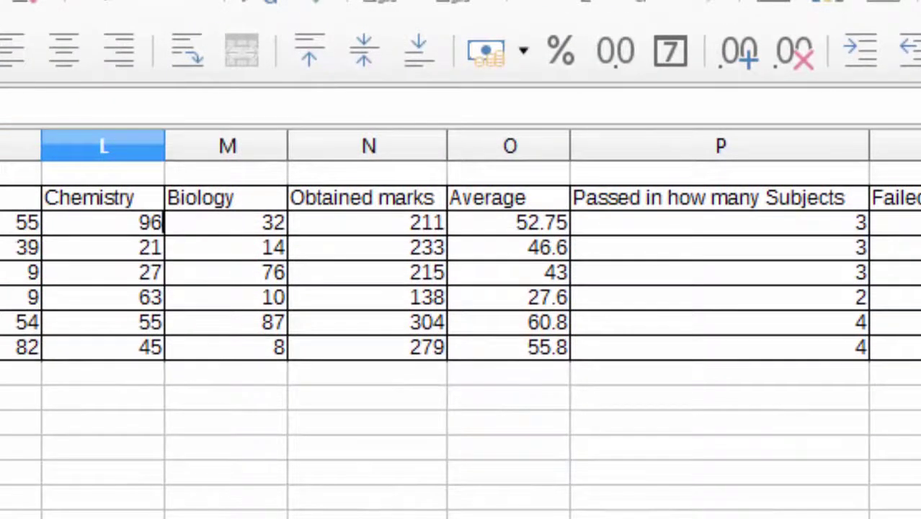
pyautogui.press('BackSpace')
pyautogui.press('BackSpace')
pyautogui.write('6')
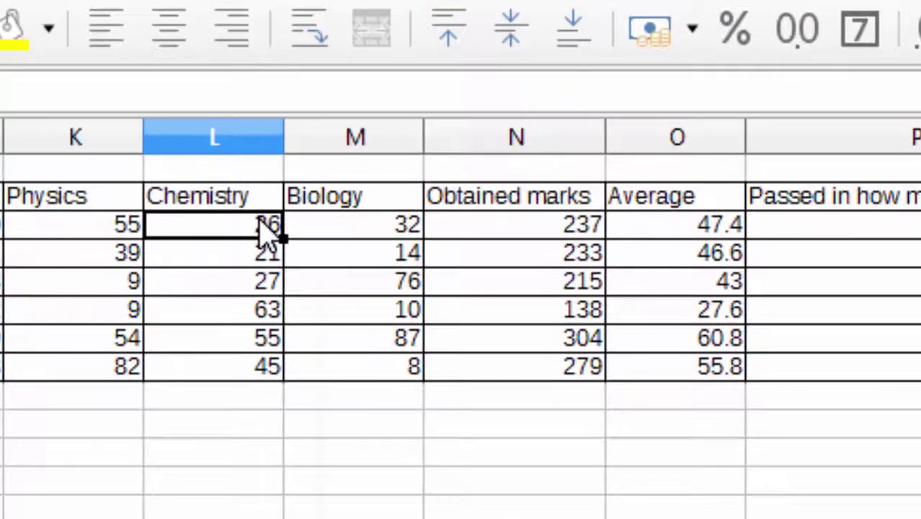
pyautogui.press('BackSpace')
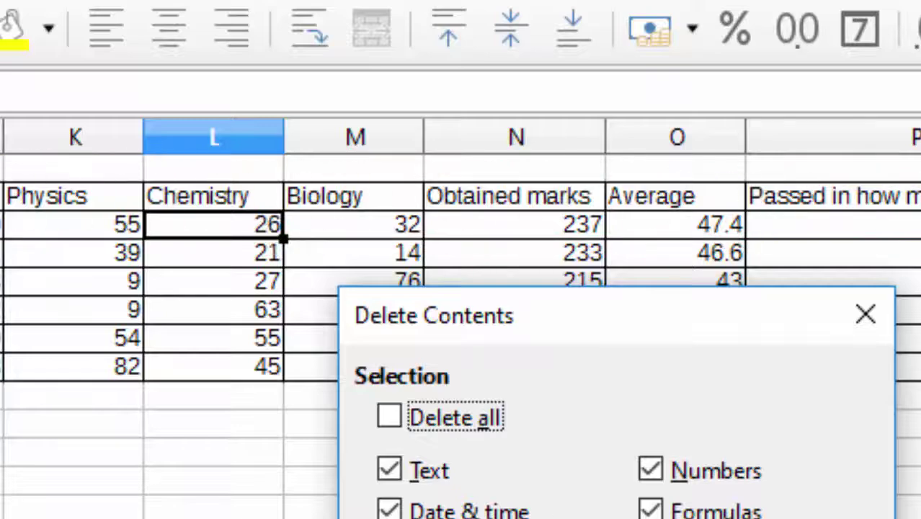
pyautogui.press('Escape')
pyautogui.press('Delete')
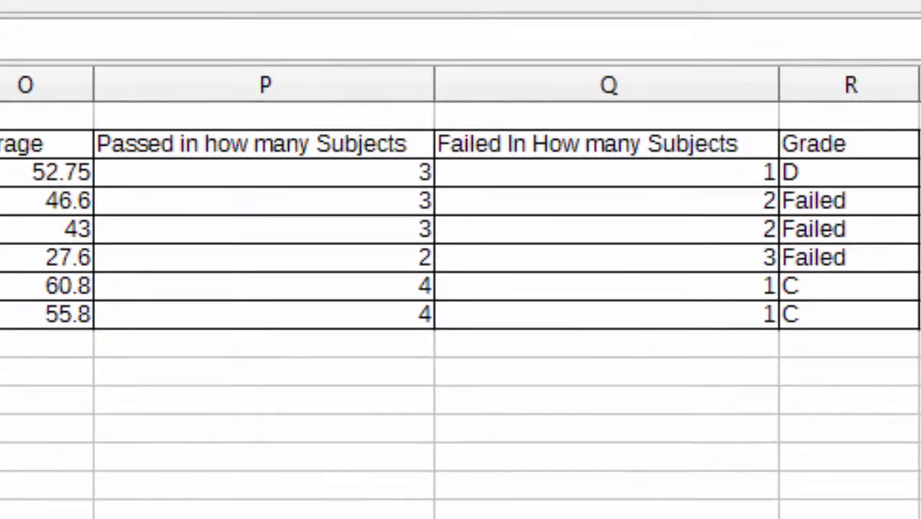
pyautogui.write('96')
pyautogui.press('Return')
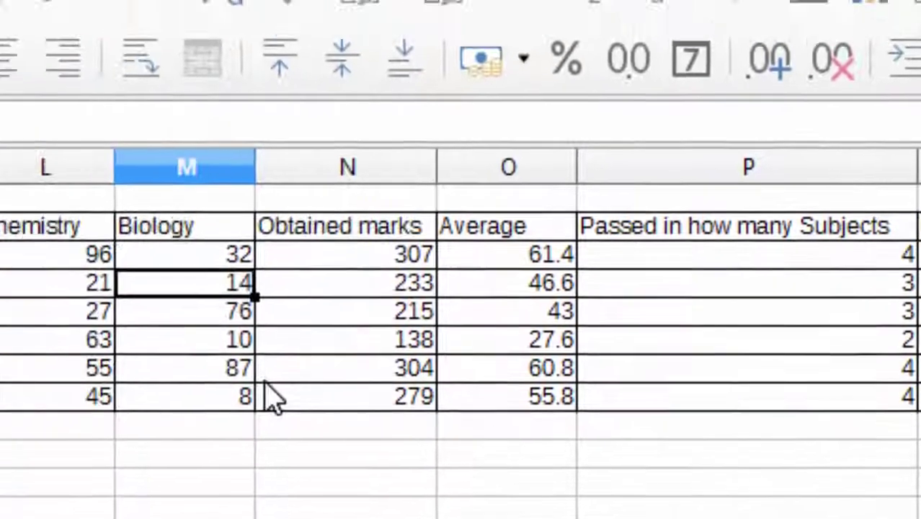
# Step: Set the second student's Biology to 77, then the first student's Physics to 99 and Biology to 98
pyautogui.press('BackSpace')
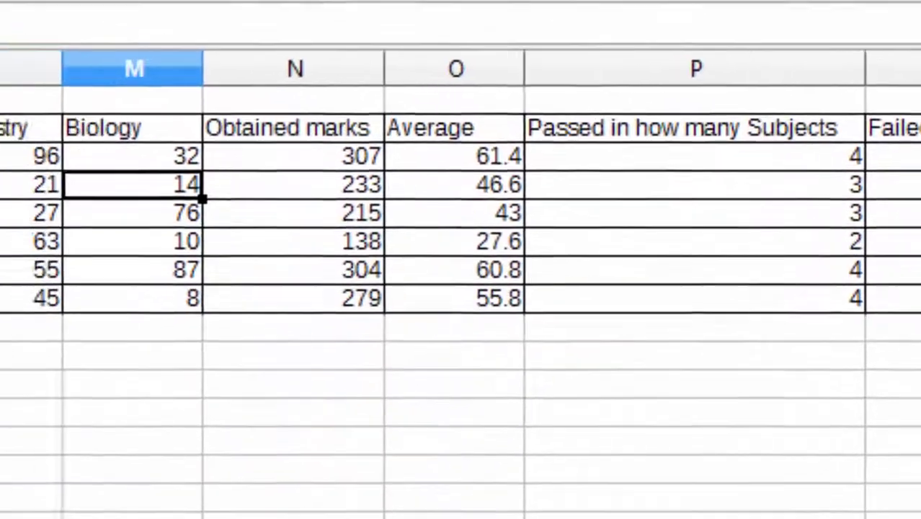
pyautogui.write('77')
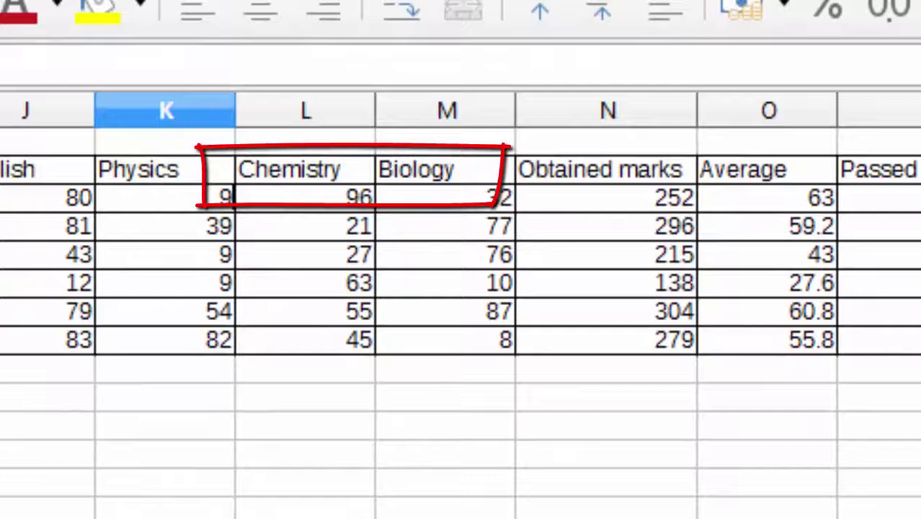
pyautogui.write('99')
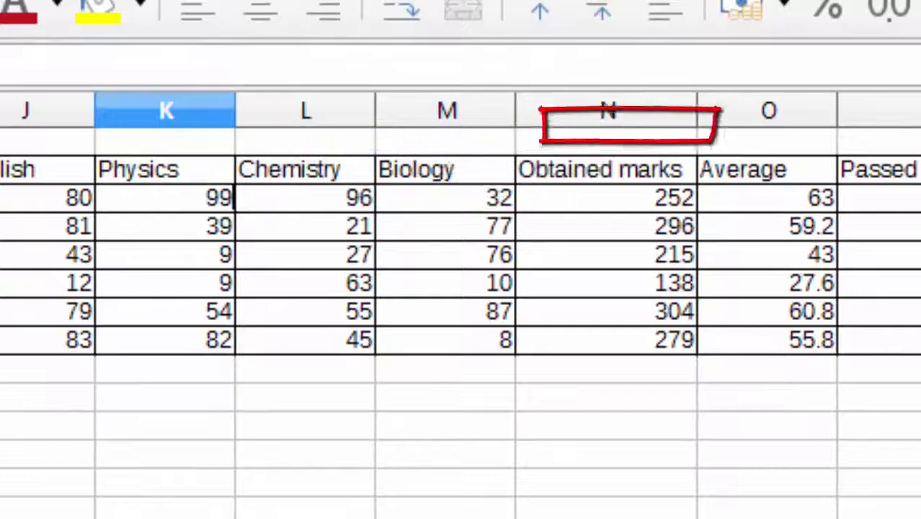
pyautogui.press('Return')
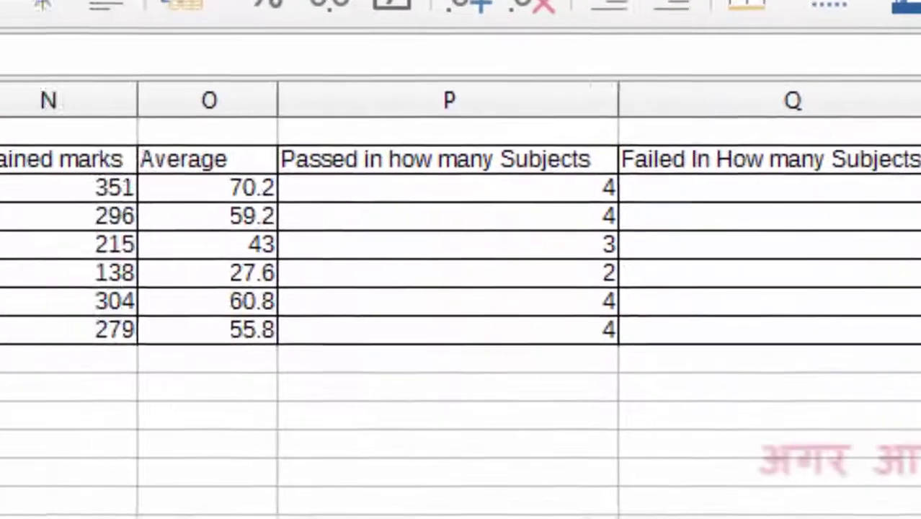
pyautogui.click(129, 179)
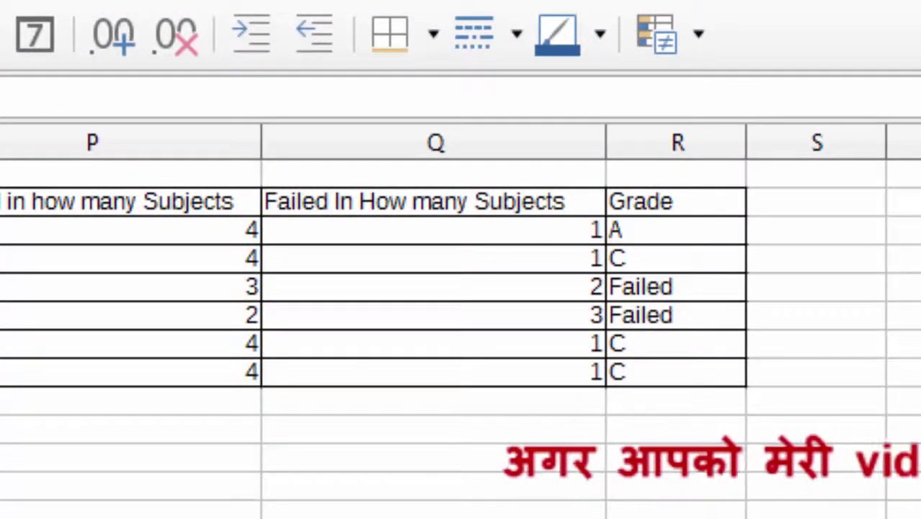
pyautogui.write('98')
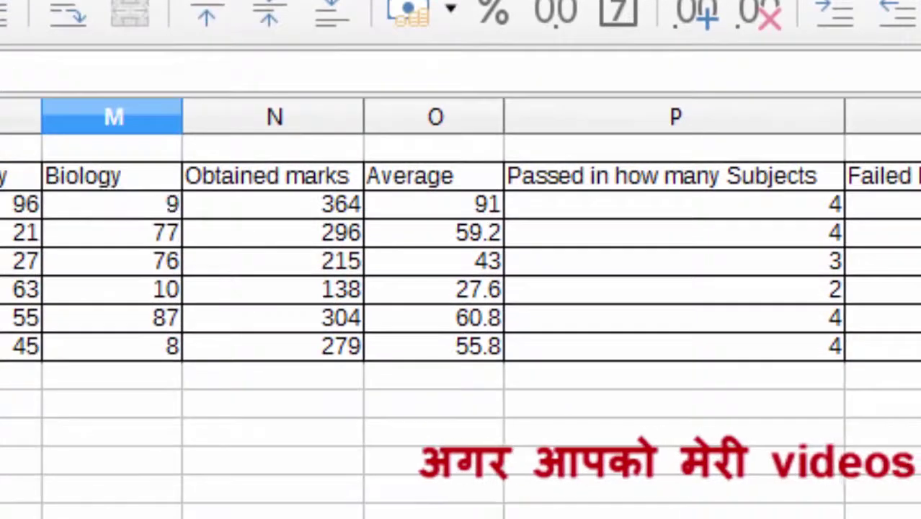
pyautogui.press('Return')
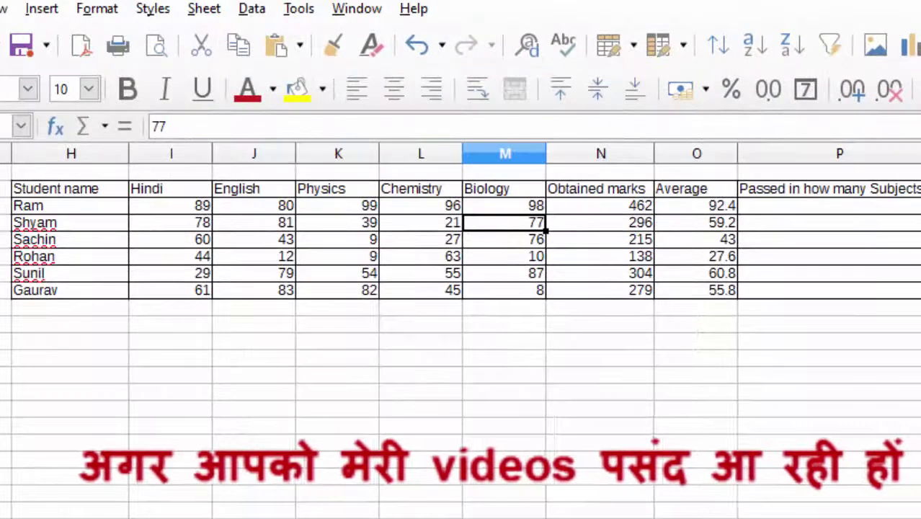
# Step: Heighten the header row and give its cells a yellow background and bold text
pyautogui.moveTo(1, 197); pyautogui.dragTo(2, 219)
pyautogui.click(50, 207)
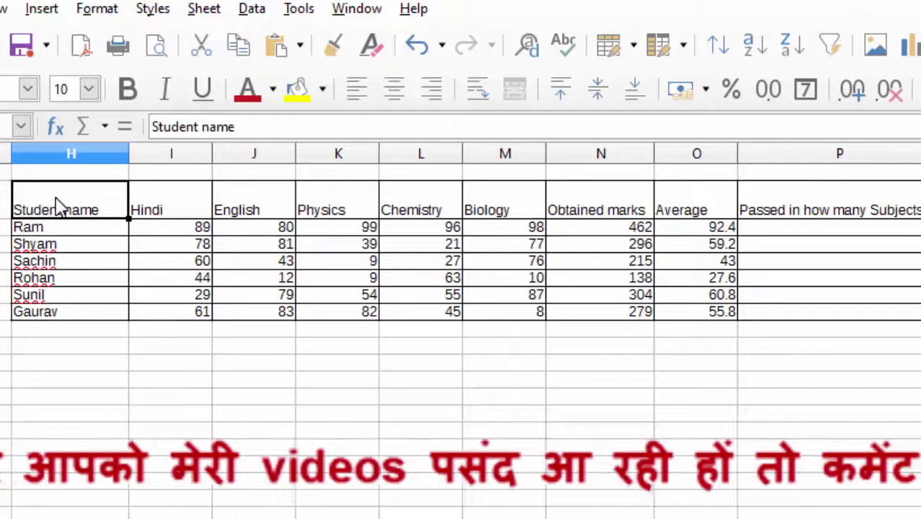
pyautogui.hotkey('shift', 'Right')
pyautogui.hotkey('shift', 'Right')
pyautogui.hotkey('shift', 'Right')
pyautogui.hotkey('shift', 'Right')
pyautogui.hotkey('shift', 'Right')
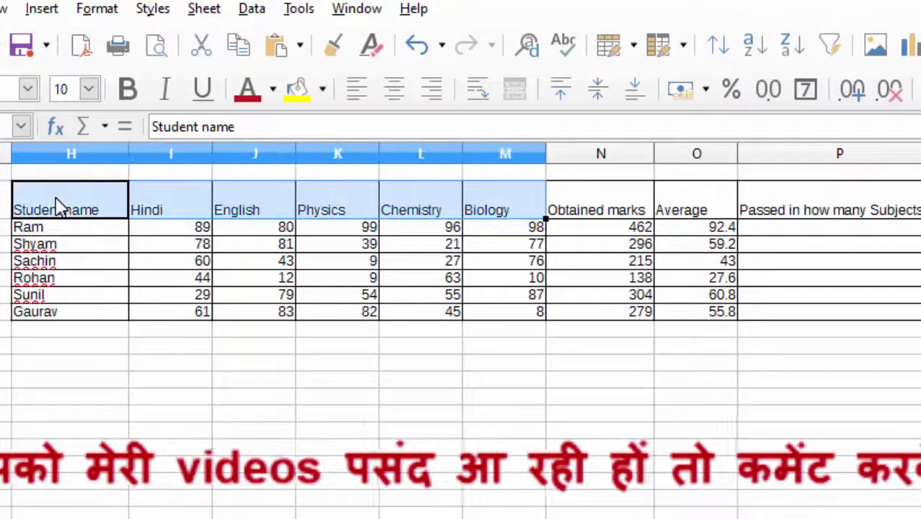
pyautogui.hotkey('shift', 'Right')
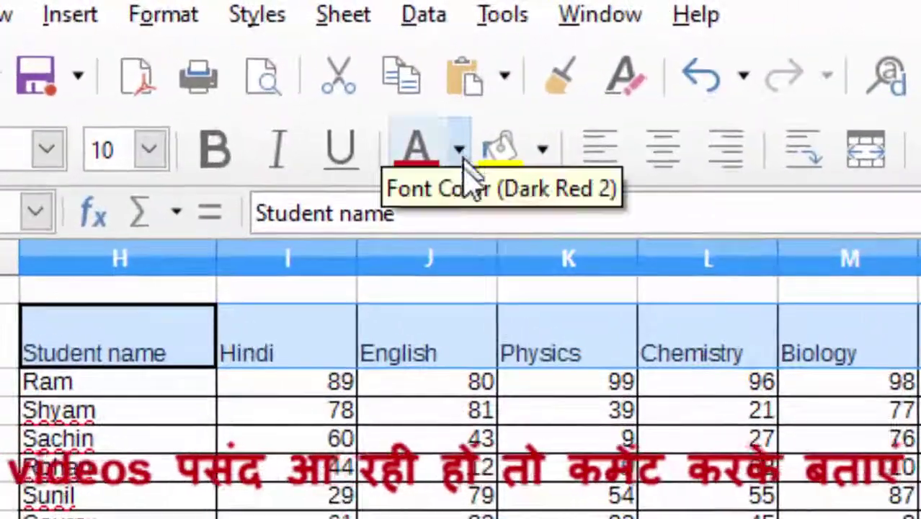
pyautogui.click(499, 153)
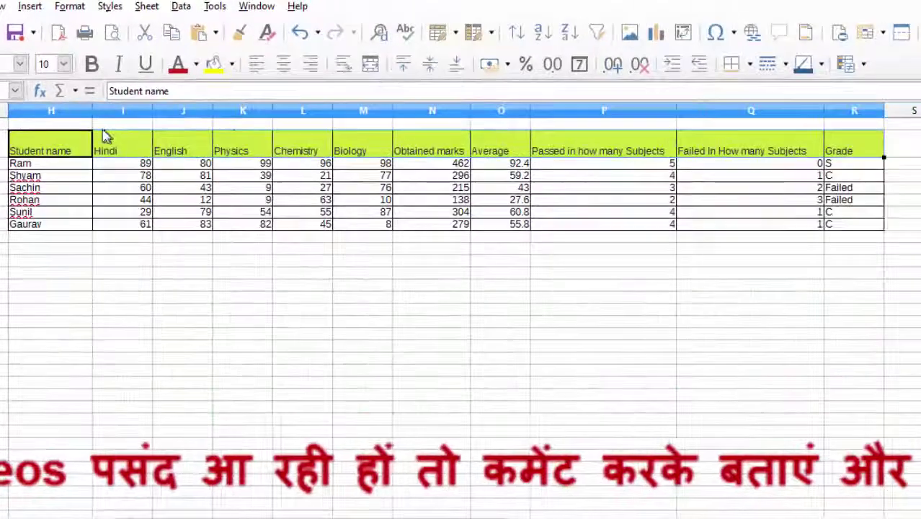
pyautogui.click(92, 67)
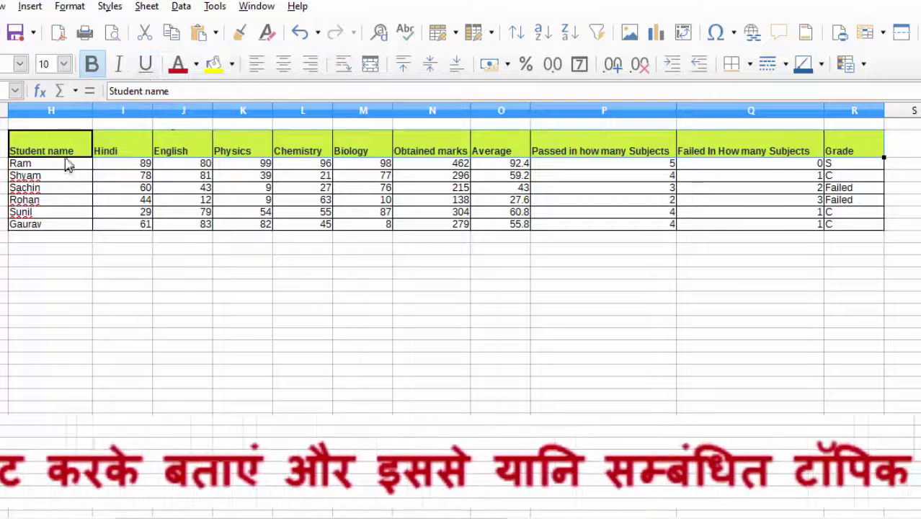
pyautogui.hotkey('shift', 'Down')
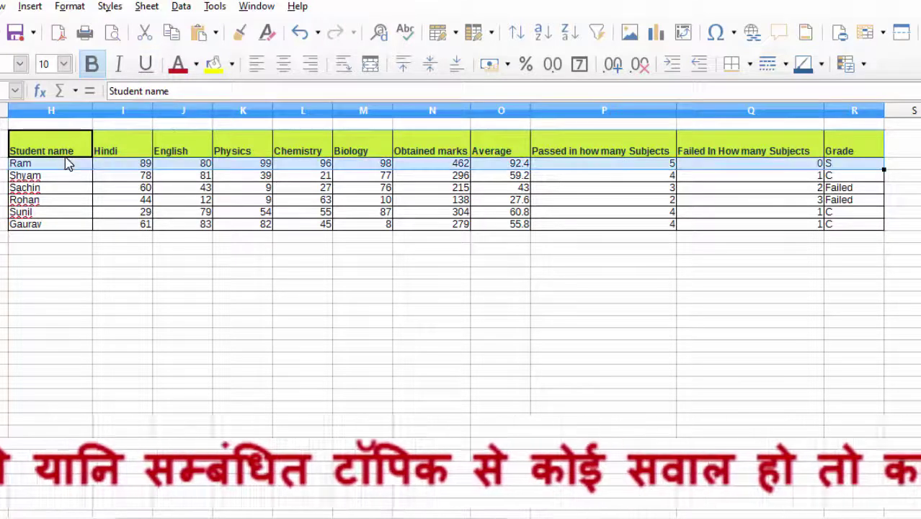
pyautogui.hotkey('shift', 'Down')
pyautogui.hotkey('shift', 'Down')
pyautogui.hotkey('shift', 'Down')
pyautogui.hotkey('shift', 'Down')
pyautogui.hotkey('shift', 'Down')
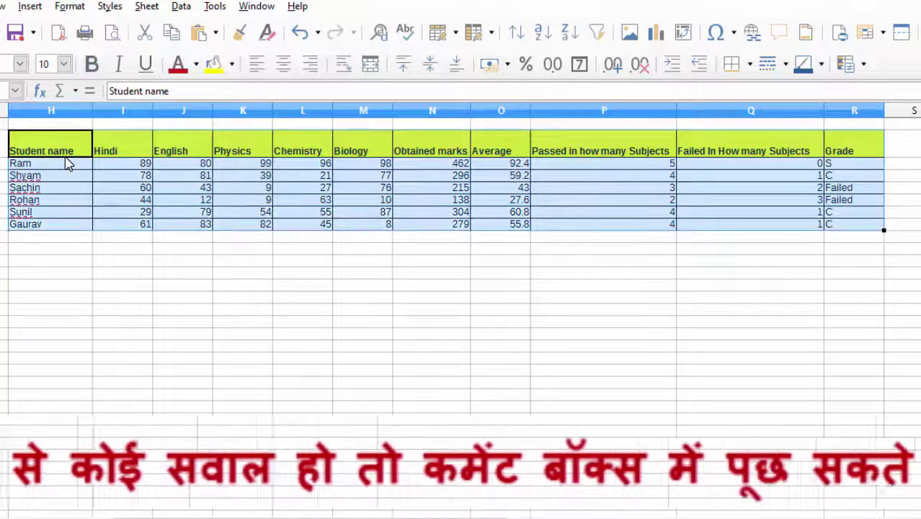
pyautogui.click(189, 312)
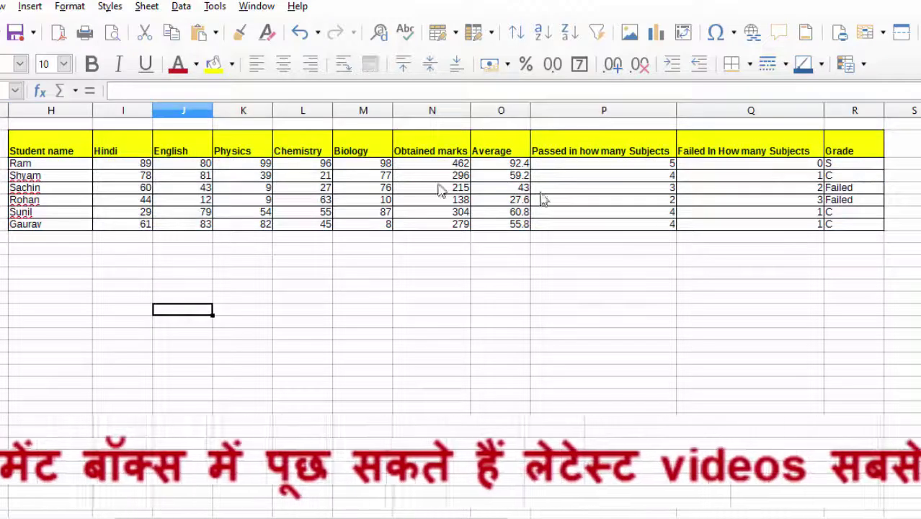